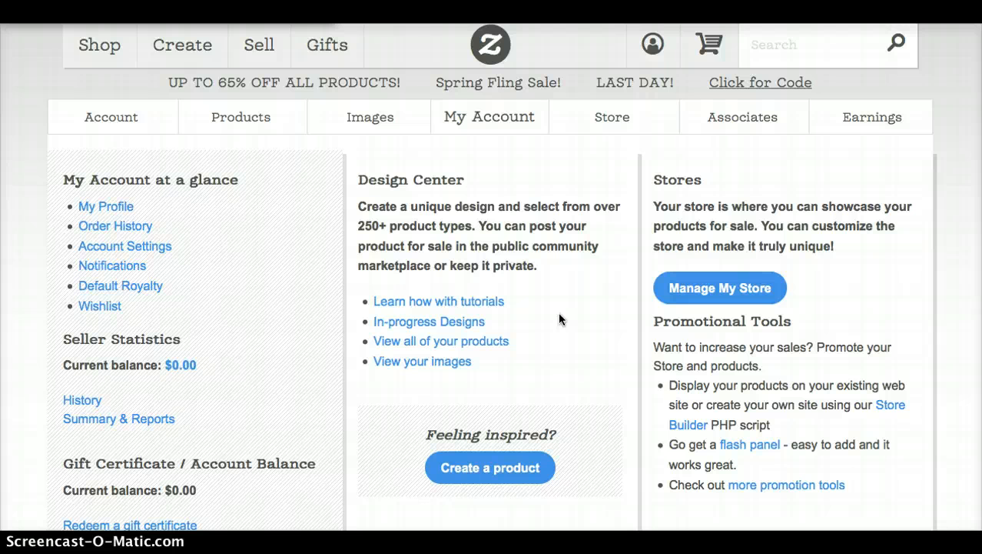
- Start creating a product and list all customizable items in the Home & Pets department
click(507, 468)
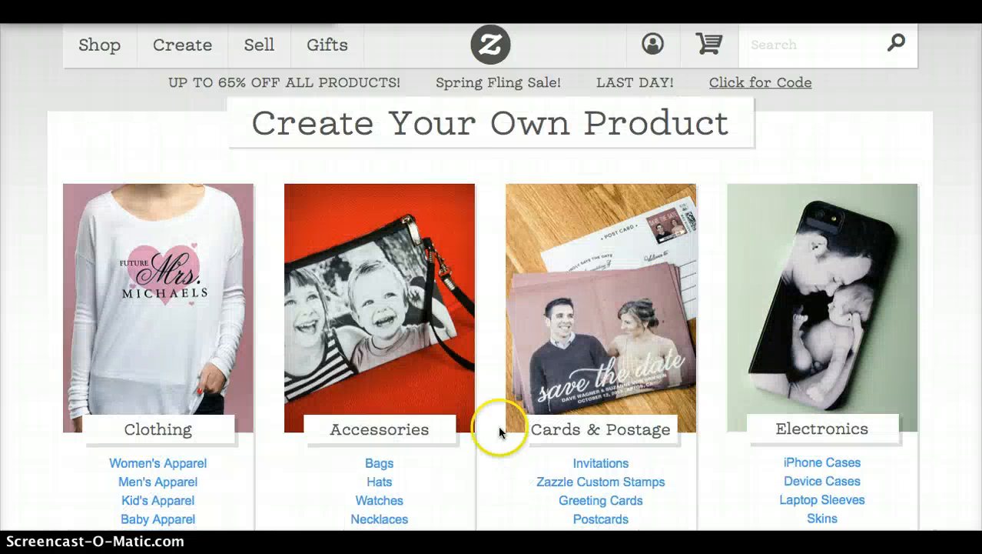
scroll(487, 330, down, 4)
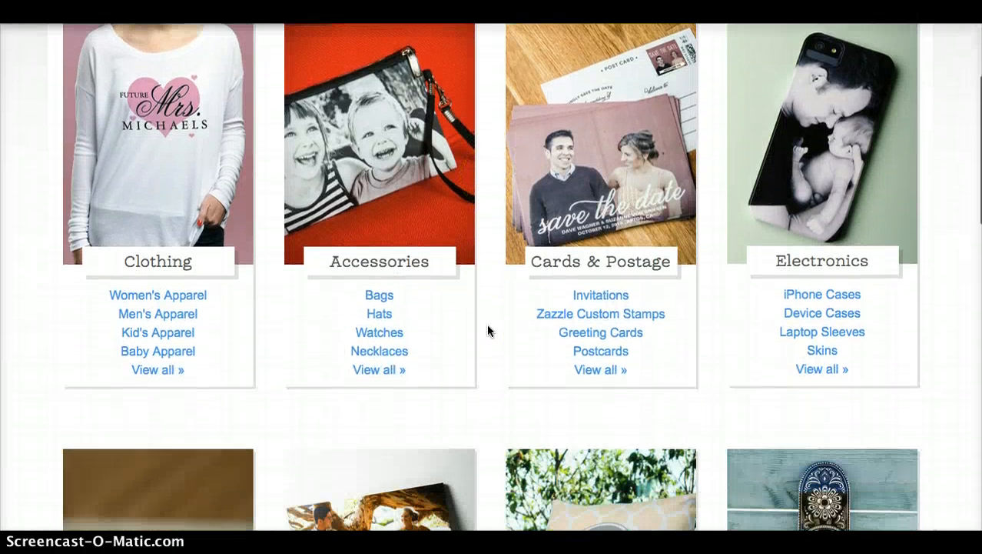
scroll(487, 331, down, 2)
scroll(487, 330, down, 6)
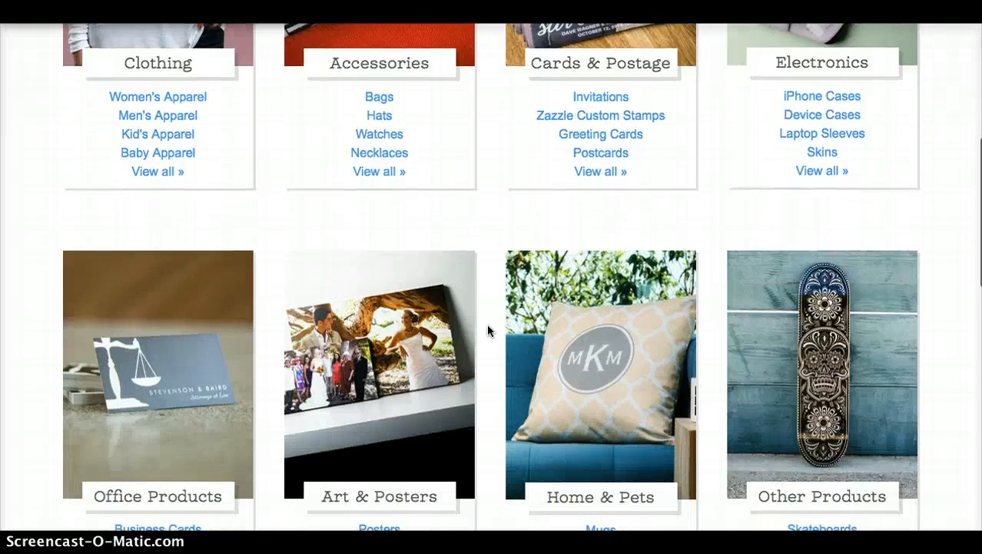
scroll(487, 331, down, 5)
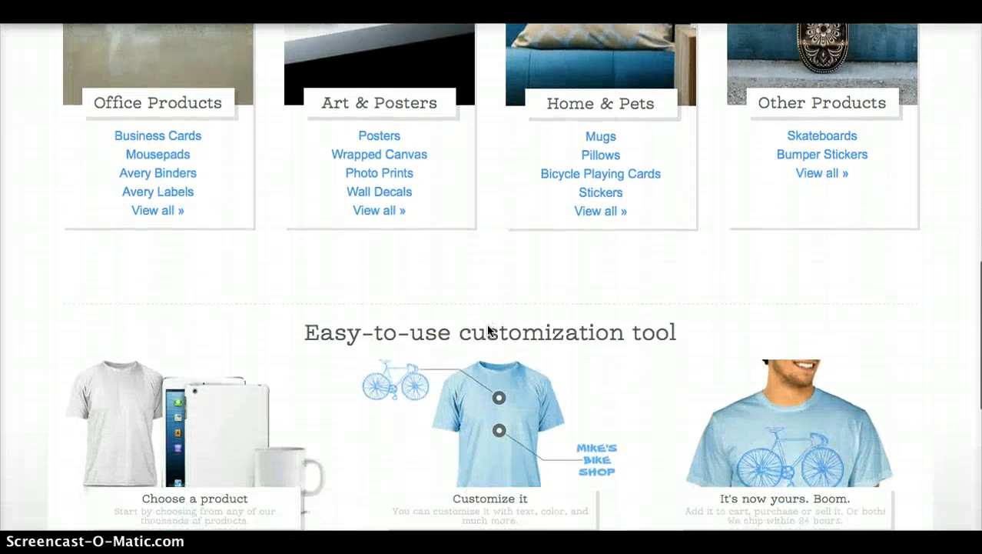
click(602, 213)
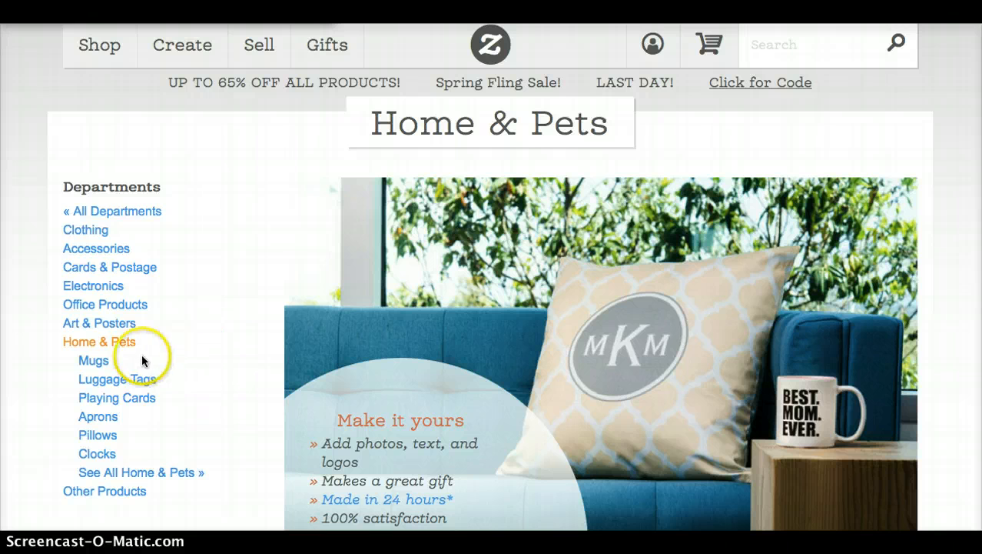
click(181, 474)
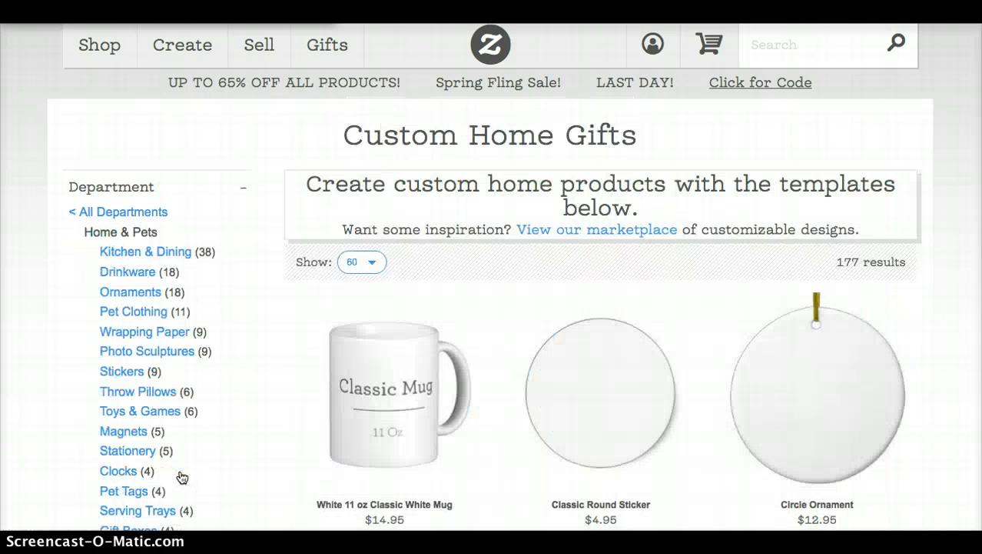
- Choose the 2 Inch Square Magnet from the custom home products as the item to design
scroll(258, 385, down, 3)
scroll(257, 384, down, 3)
click(394, 307)
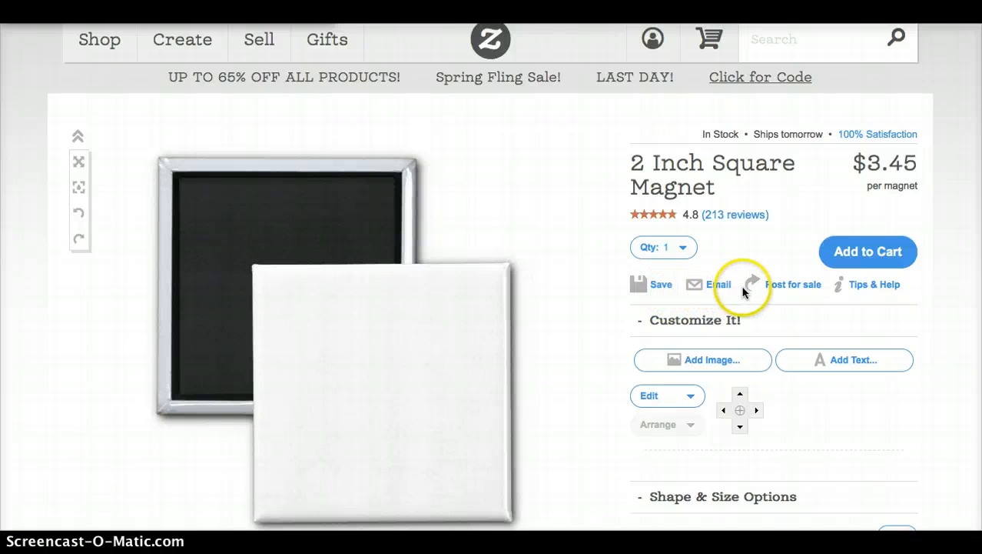
- Consult the design tips on supported image types and general image size and resolution requirements
click(892, 288)
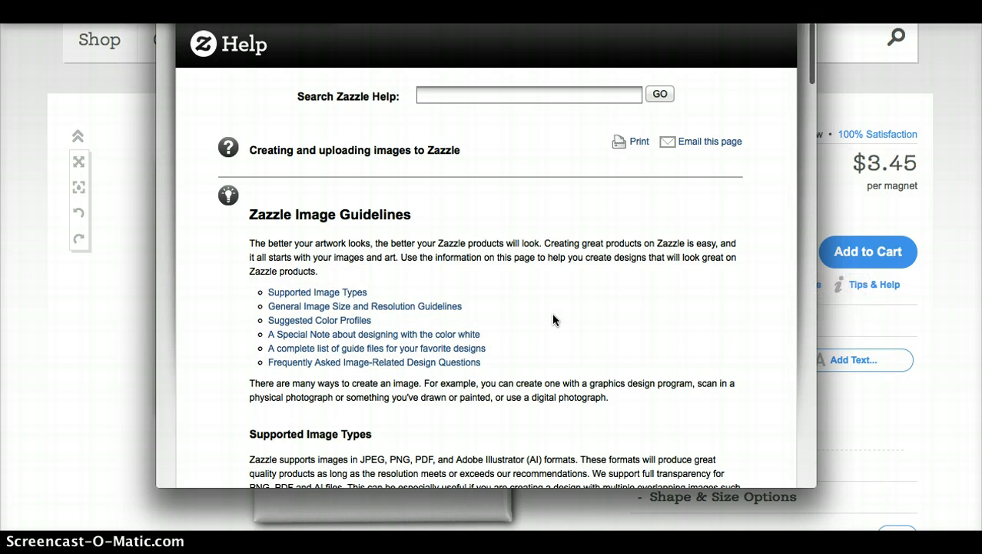
scroll(552, 312, down, 5)
scroll(554, 318, down, 5)
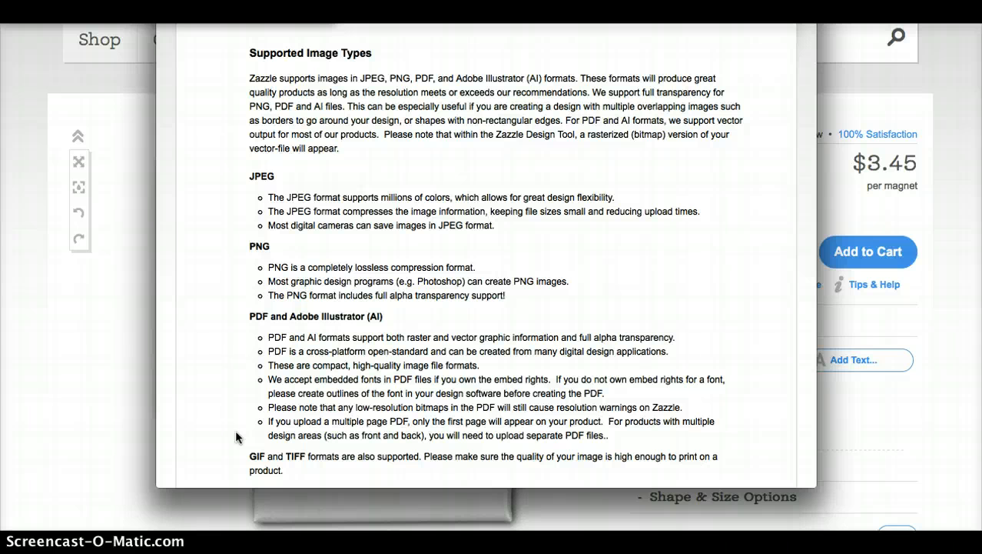
scroll(563, 264, down, 1)
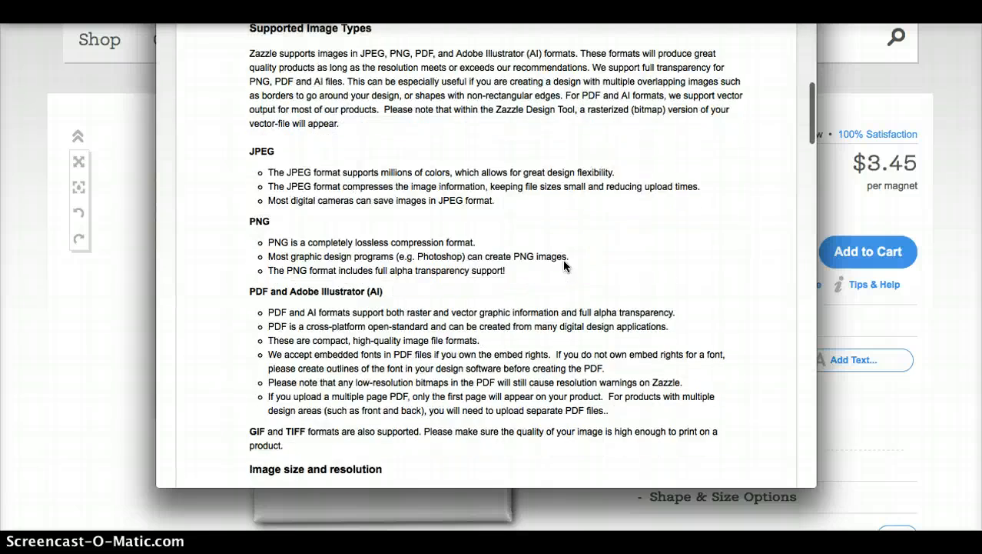
scroll(563, 265, down, 10)
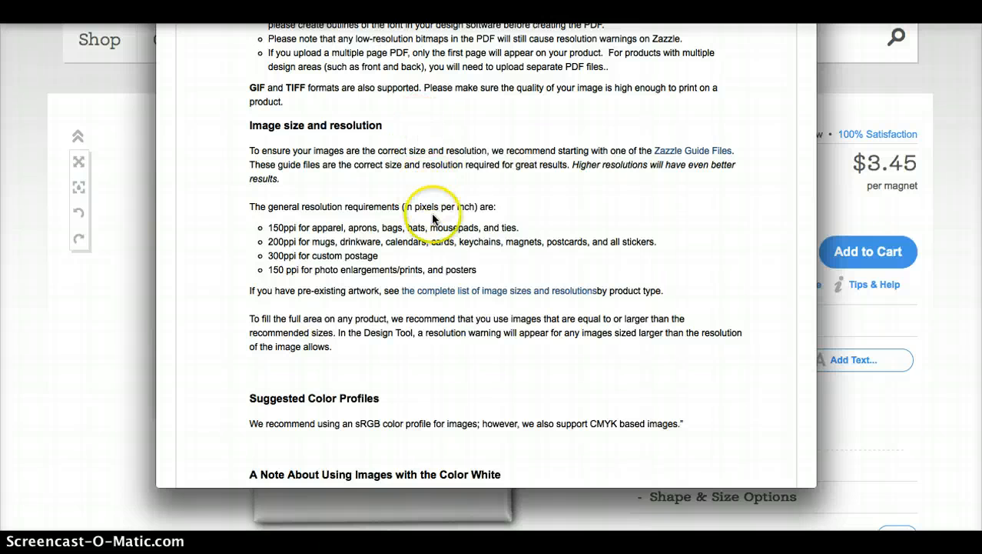
- Look up the recommended image sizes for magnets in the complete list of image sizes and resolutions
click(475, 295)
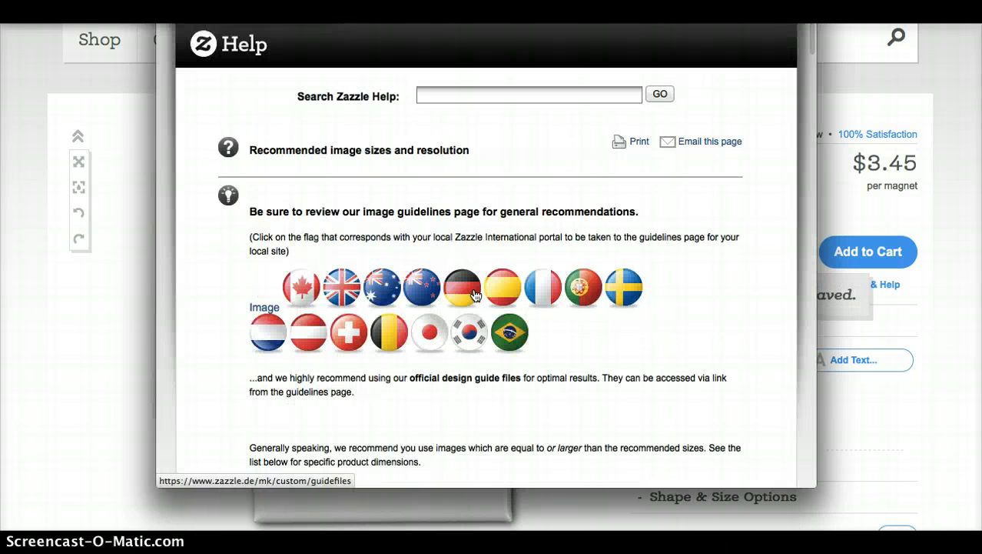
scroll(214, 329, down, 5)
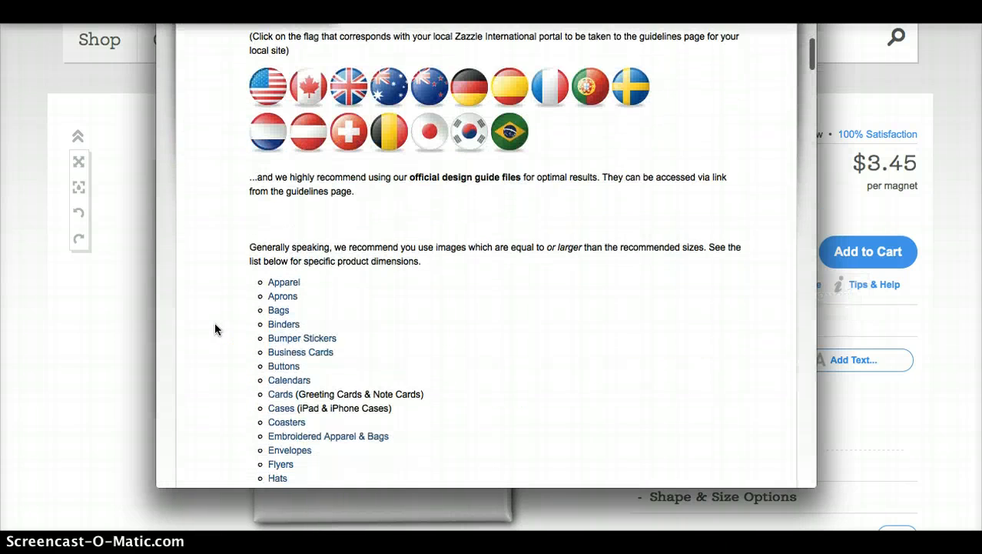
scroll(215, 329, down, 3)
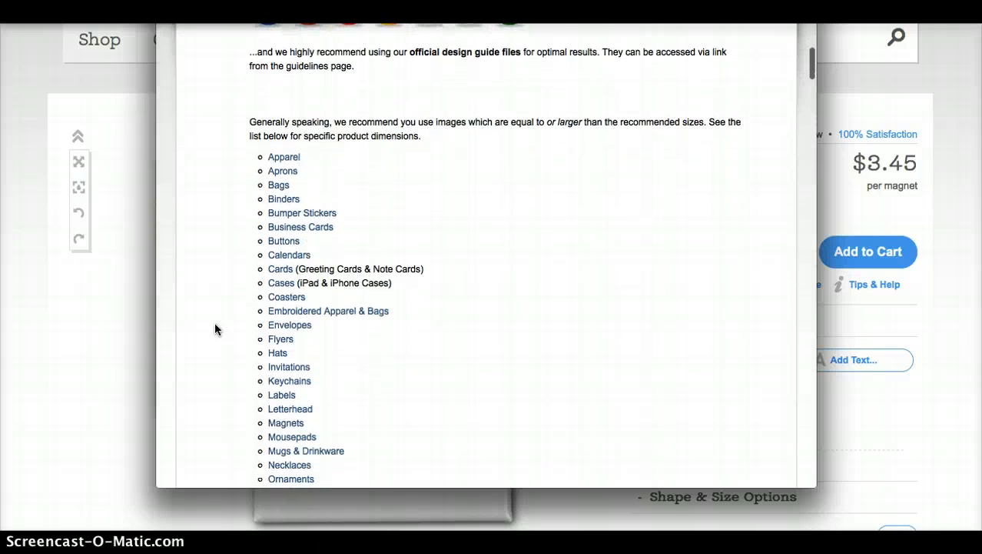
scroll(215, 328, down, 3)
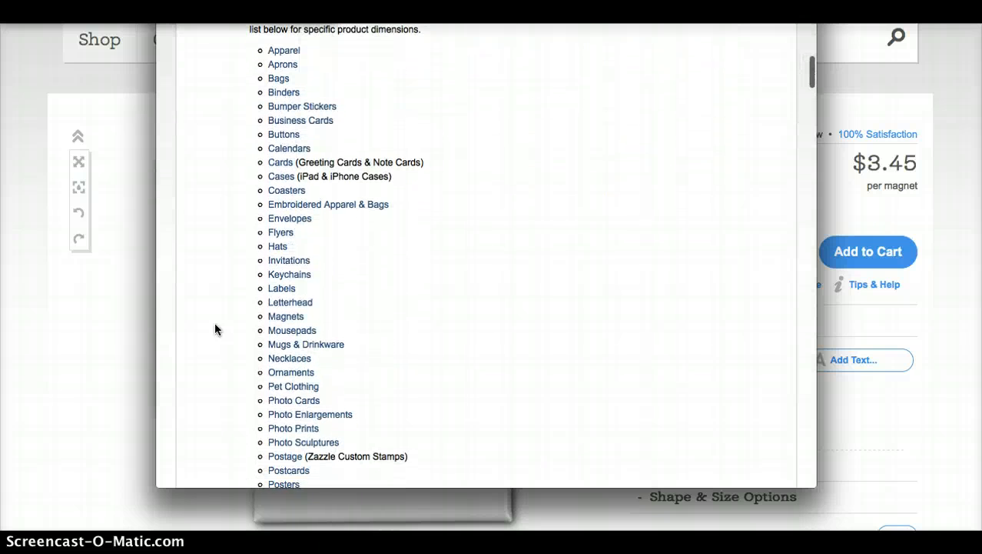
click(286, 307)
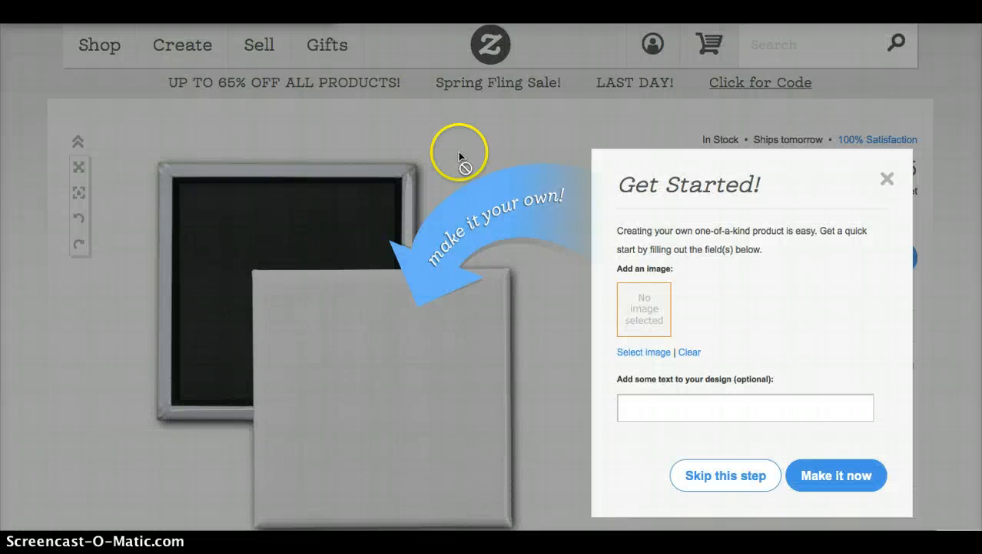
- Upload THDHG Refrigerator Magnet.jpg from the Documents folder and place it on the magnet without any added text
click(642, 355)
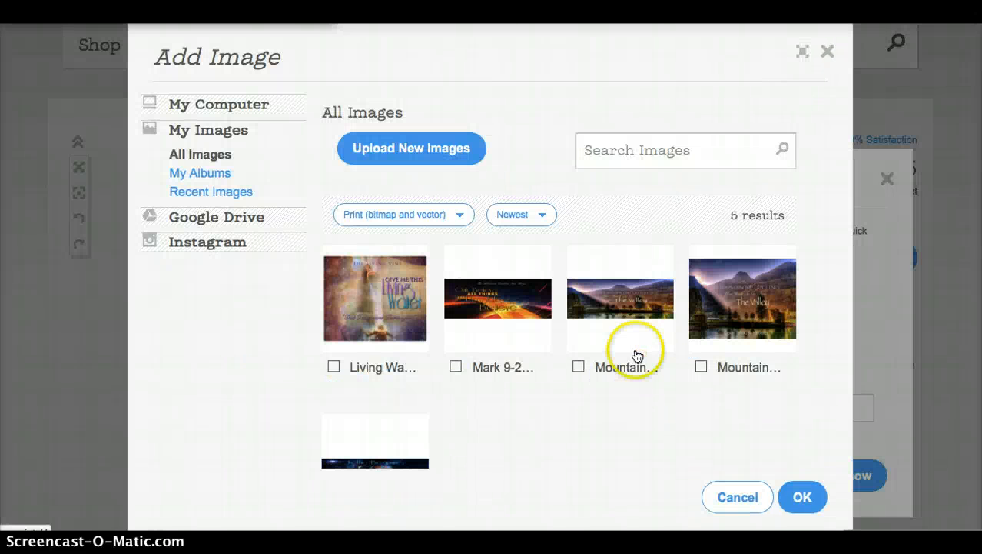
click(452, 162)
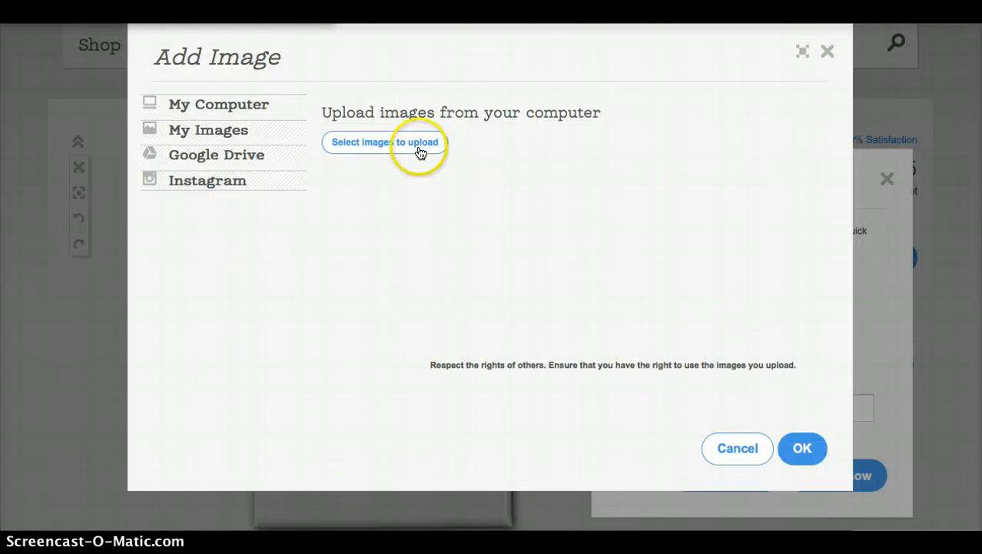
click(415, 149)
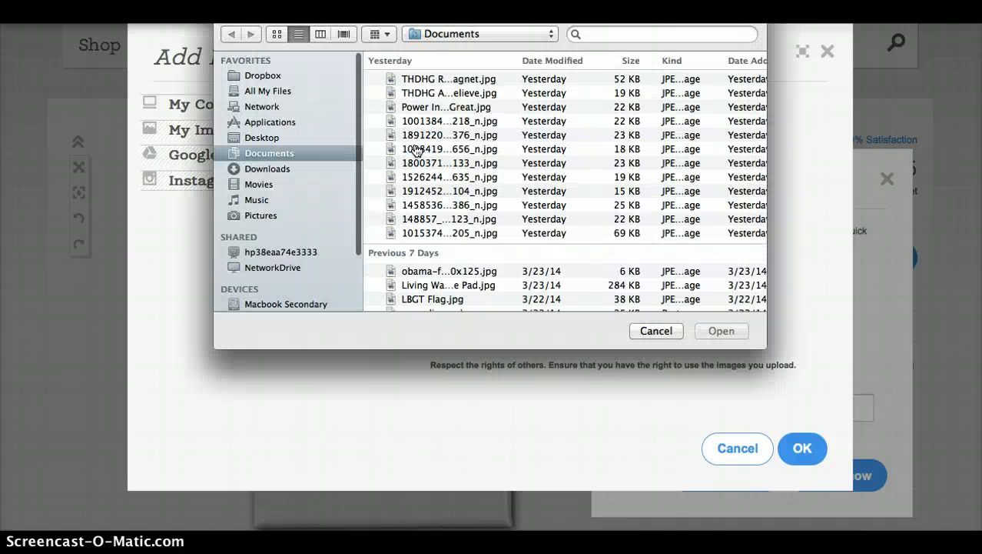
double_click(465, 80)
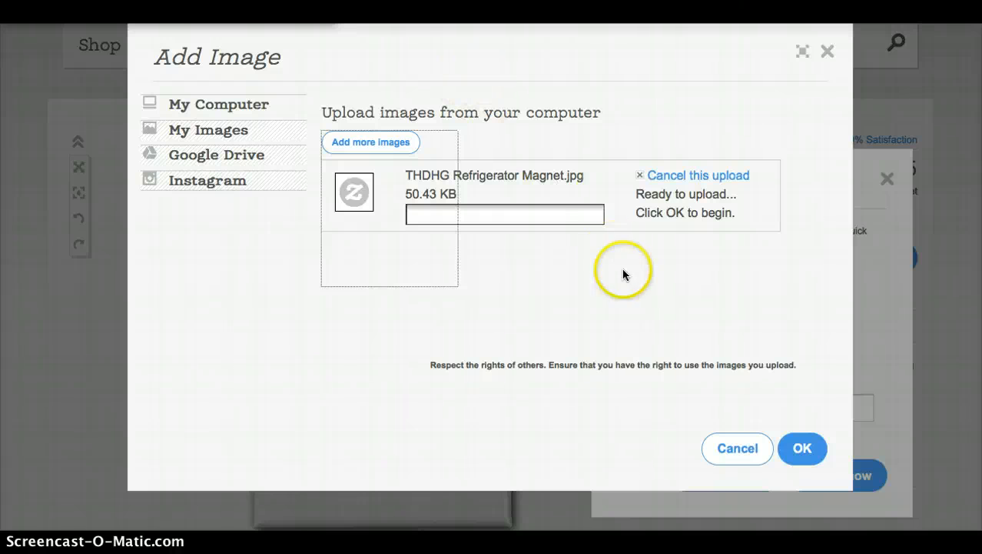
click(803, 452)
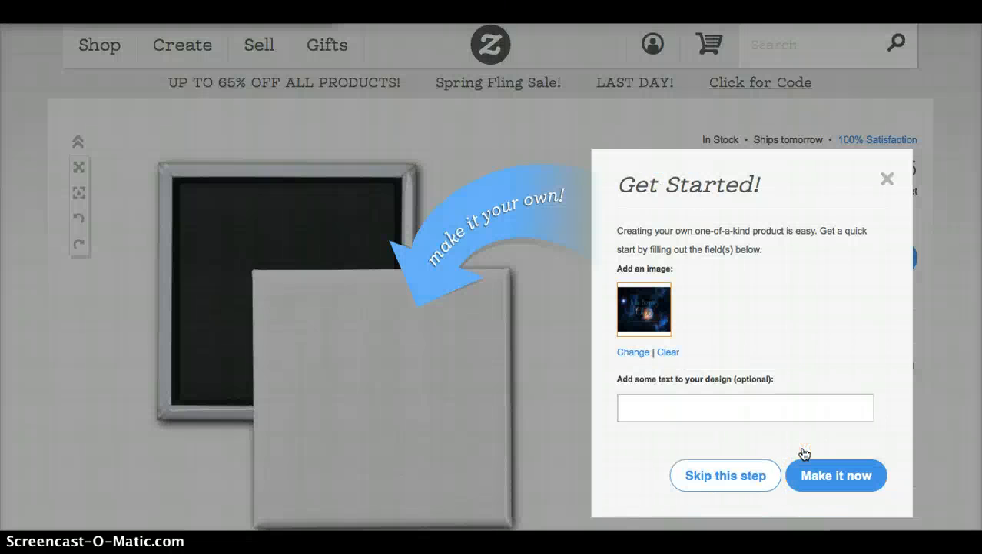
click(815, 477)
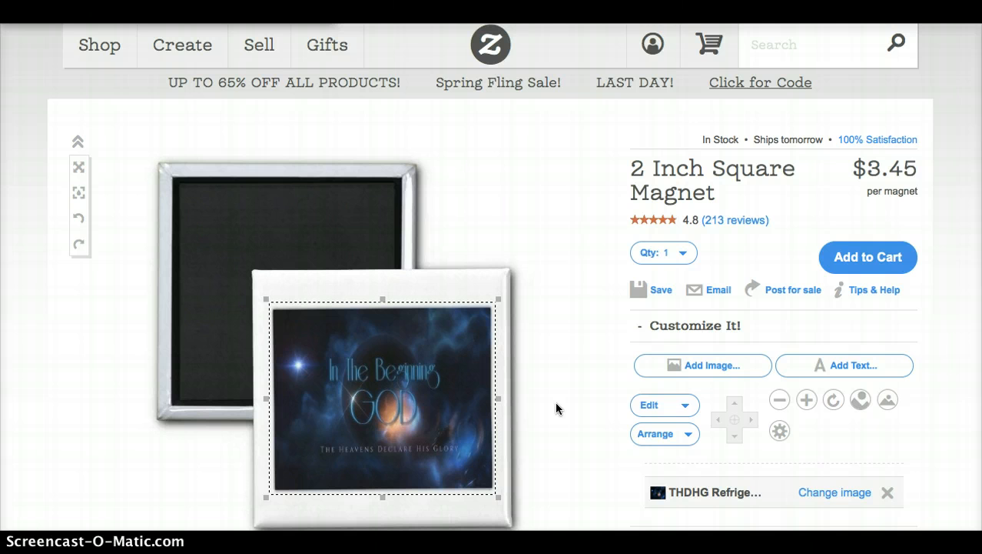
- Resize the placed image to fill the magnet face
click(654, 435)
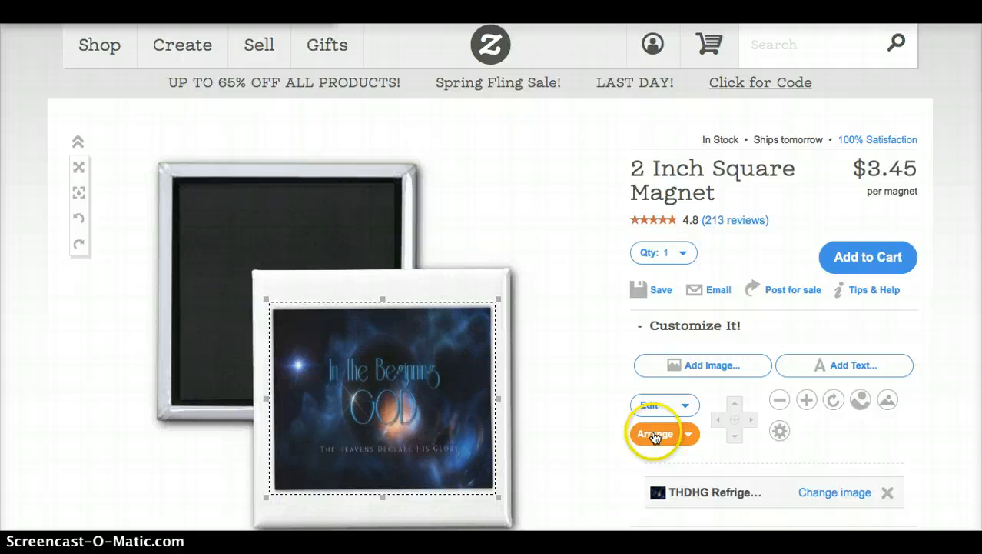
drag(715, 345, 727, 324)
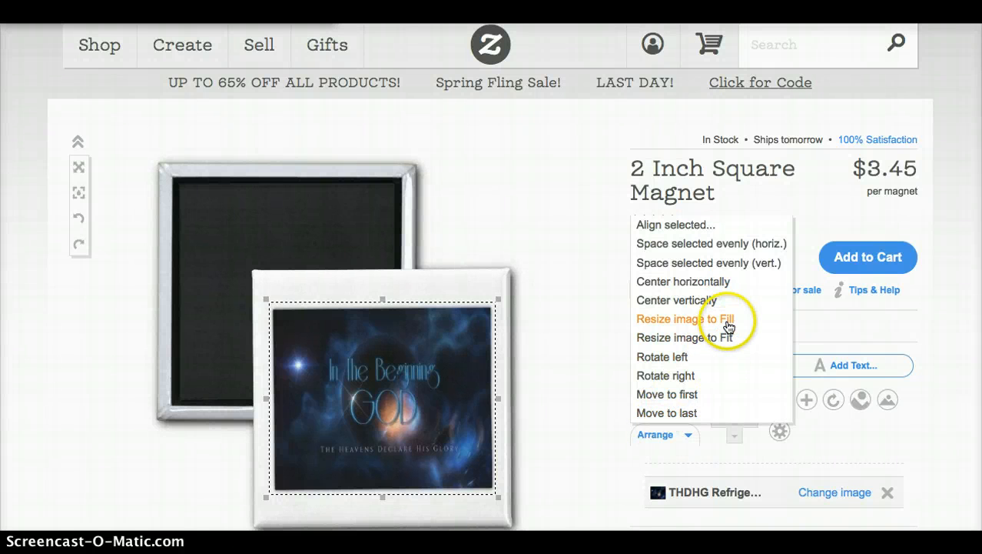
click(727, 324)
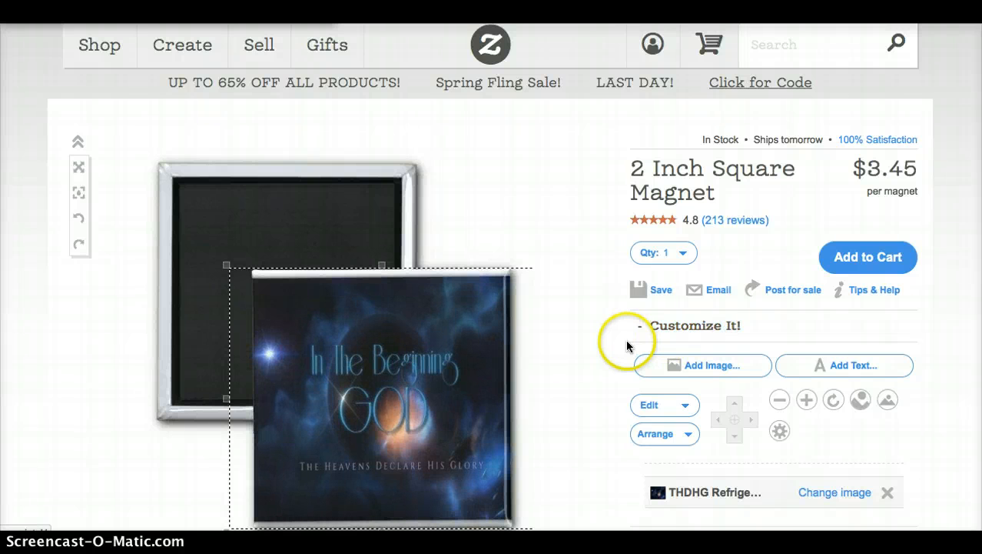
- Enlarge the image slightly past the magnet's bottom and top edges to cover the white borders
scroll(612, 347, down, 2)
scroll(611, 348, down, 1)
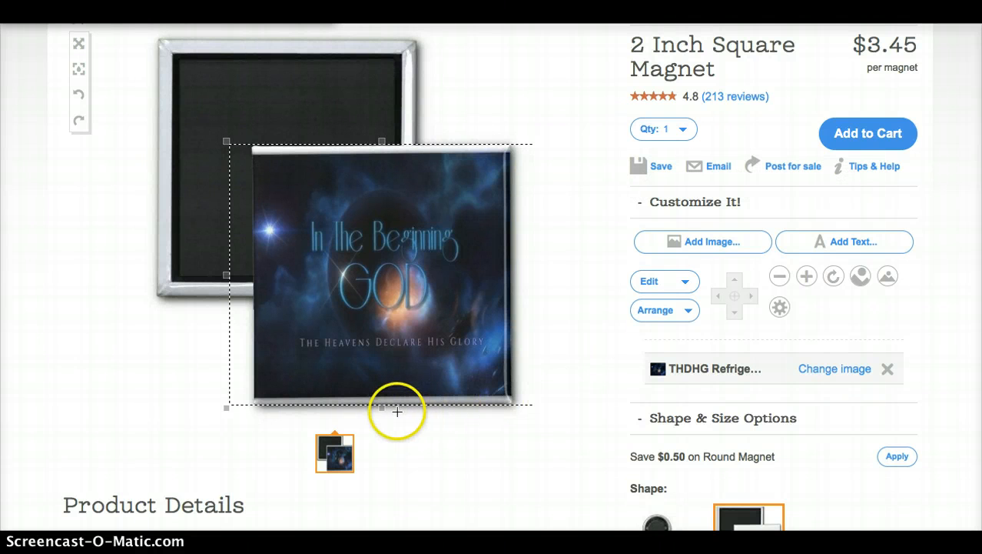
drag(382, 407, 380, 416)
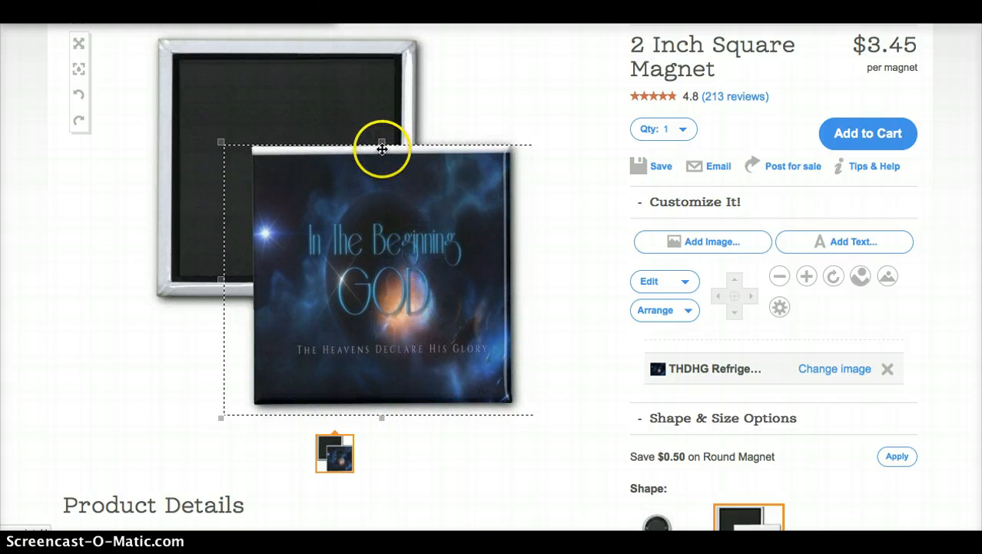
drag(382, 144, 384, 133)
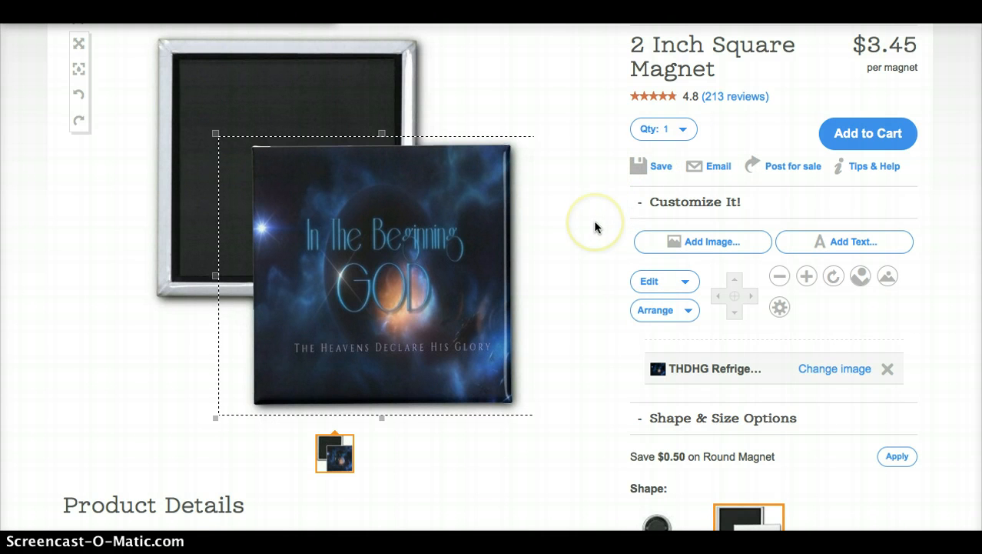
- Save the magnet design and open its post-for-sale form at the title and description section
click(659, 167)
click(796, 169)
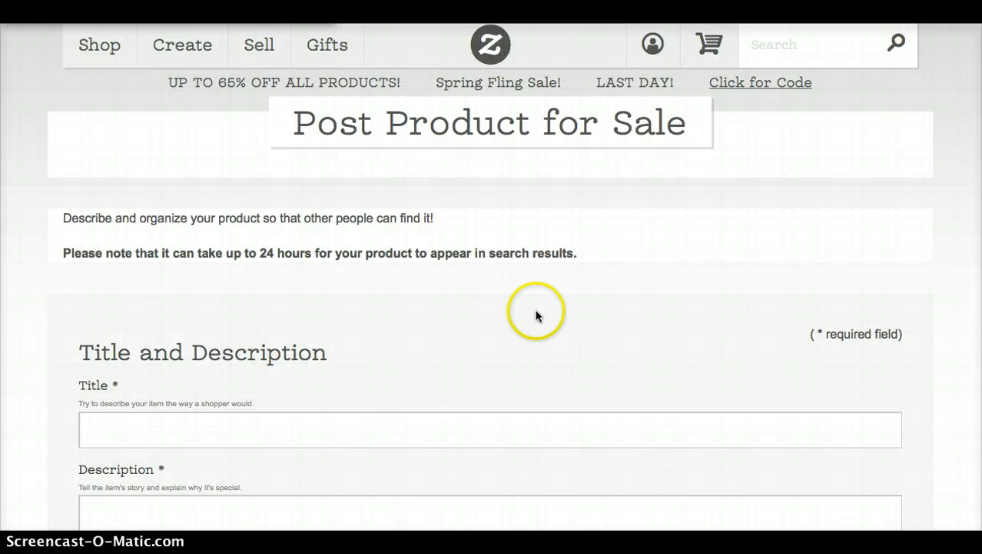
scroll(535, 315, down, 5)
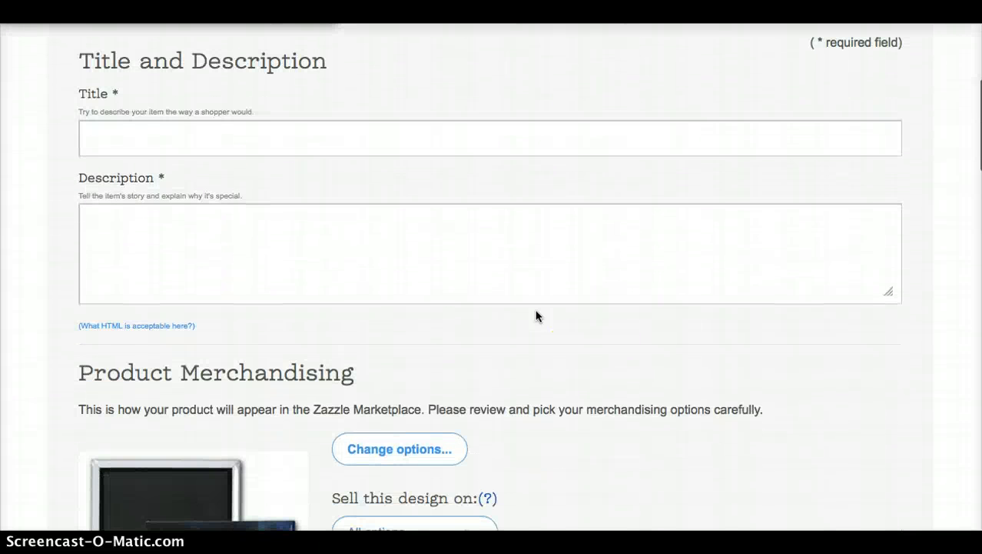
- Set the product title to "The Heavens Declare His Glory Magnet"
click(122, 147)
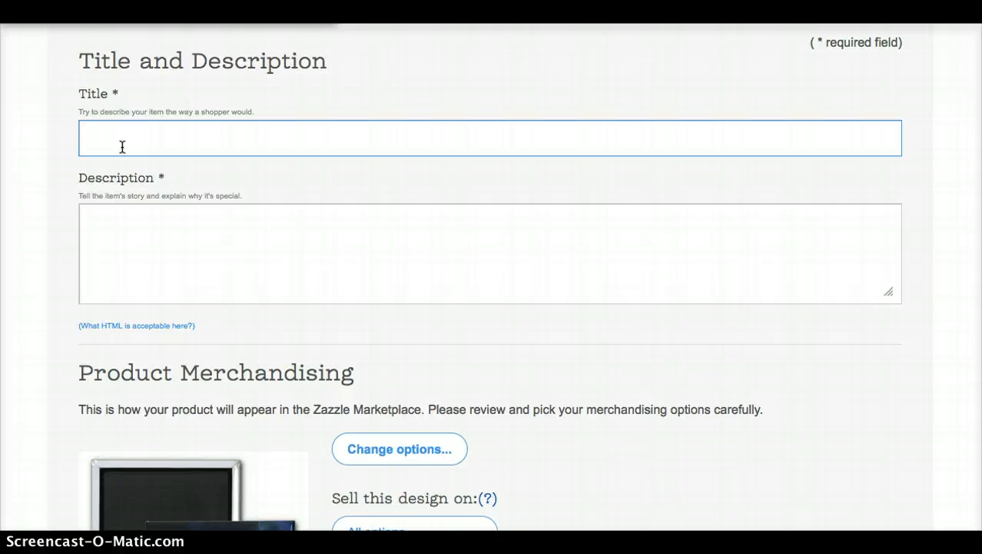
text(The)
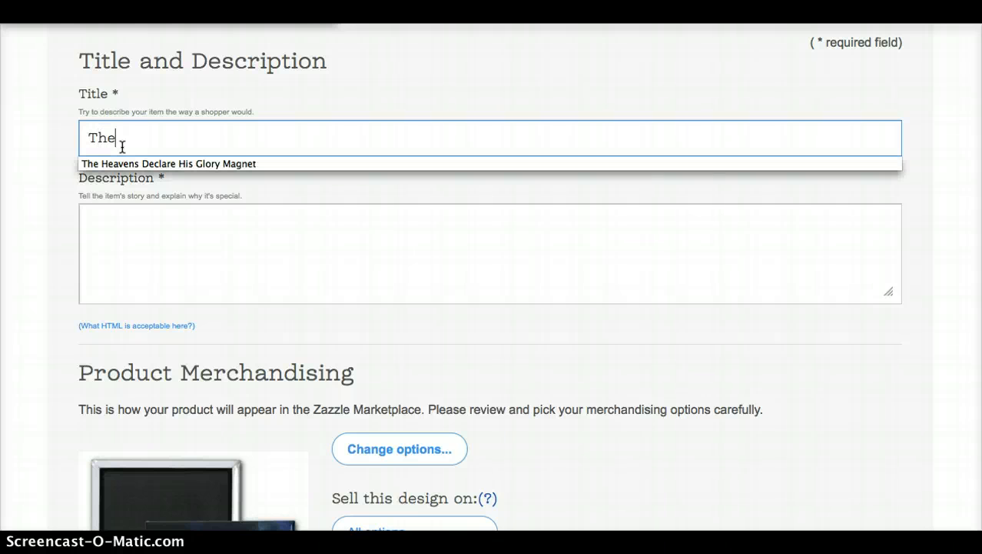
click(125, 163)
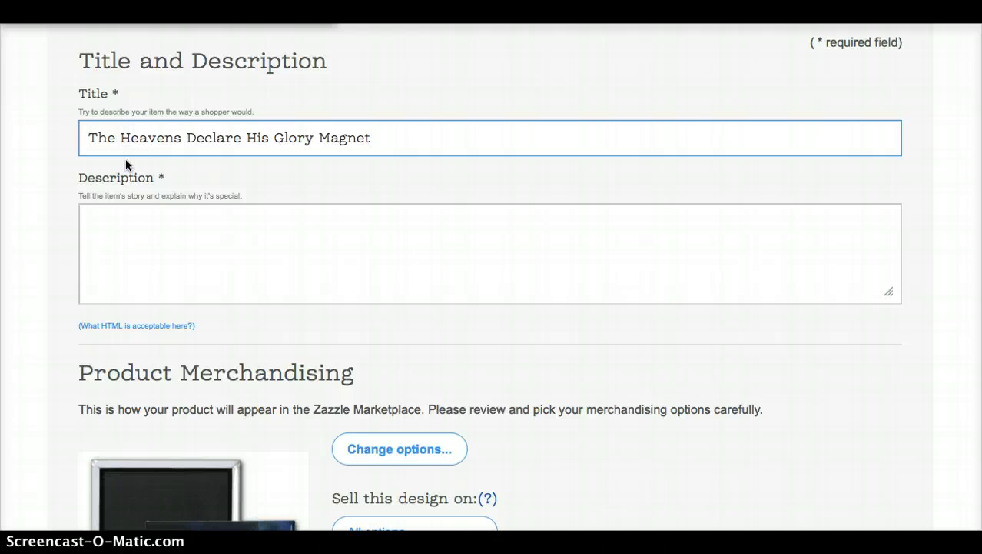
- Enter the product description "This is a beautiful magnet" wrapped in <em> tags
click(107, 211)
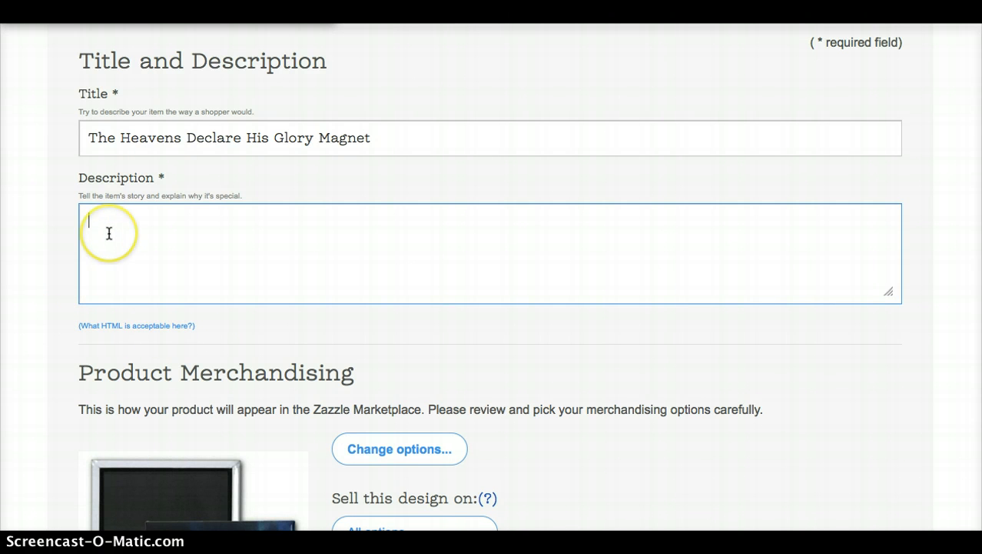
text(<em>)
text(This is a)
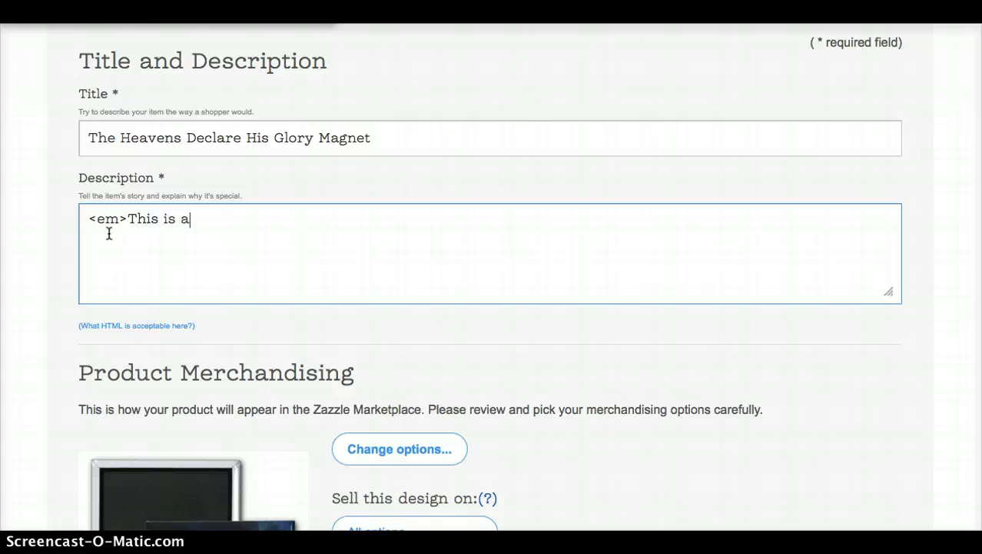
text( beautiful)
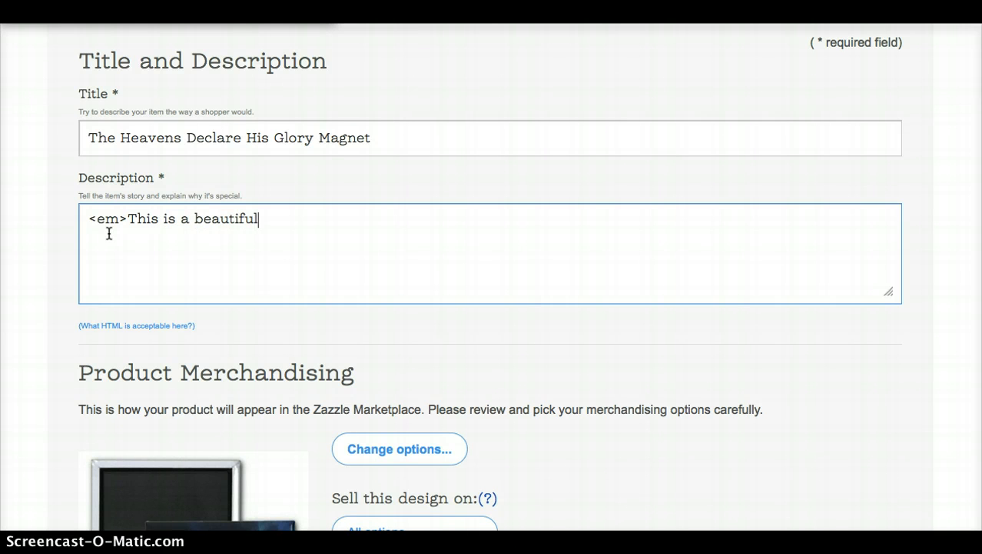
text( magnet</em>)
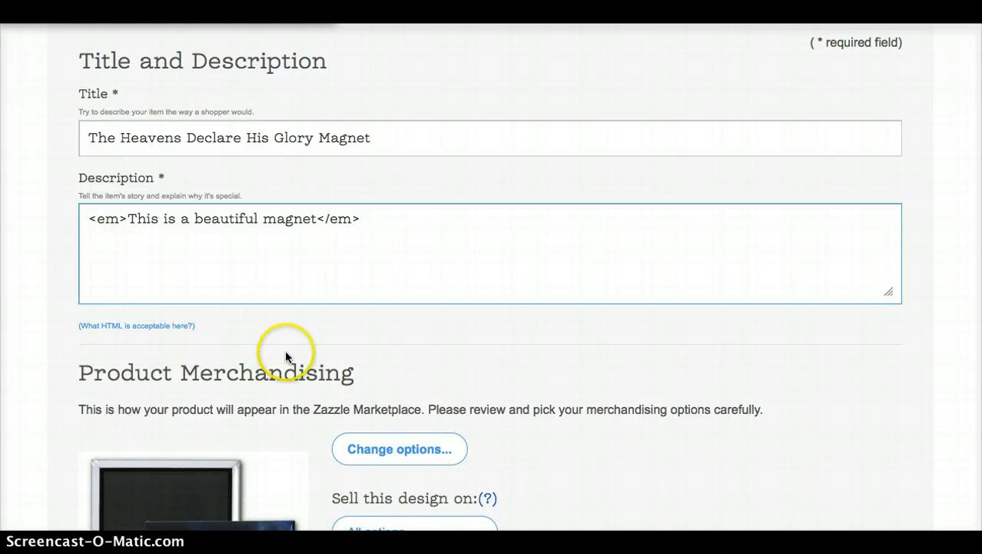
- Review the magnet's merchandising style options and accept the 2 Inch Square Magnet
scroll(310, 366, down, 1)
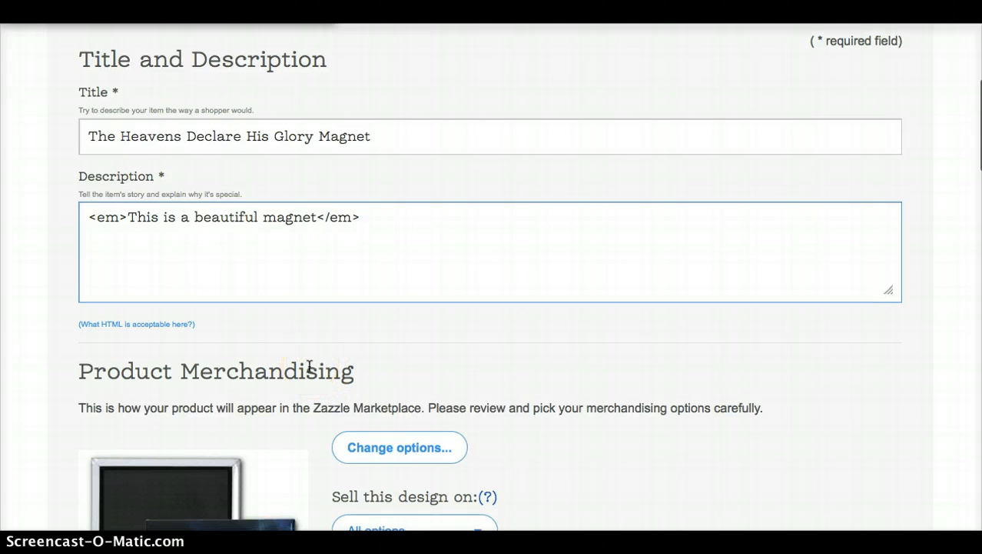
scroll(577, 376, down, 5)
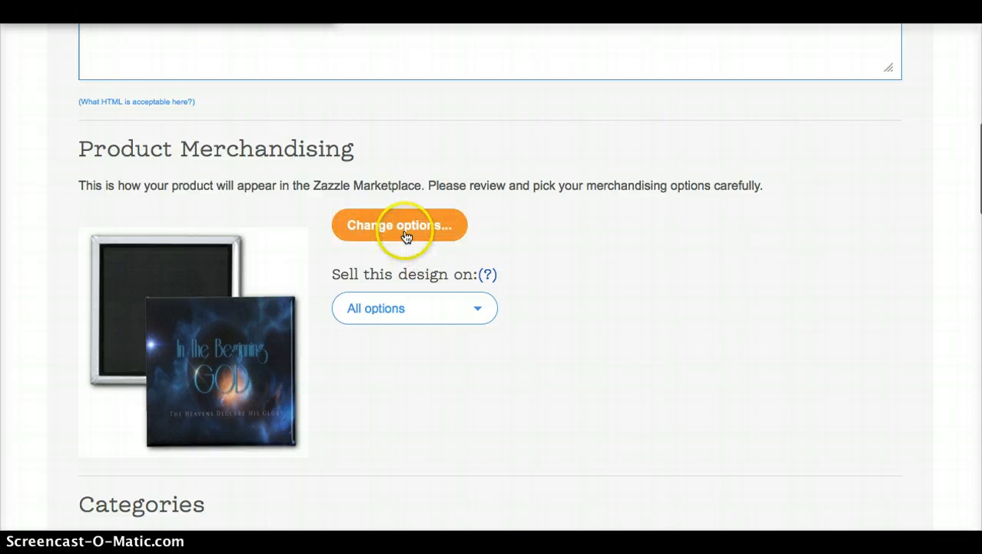
click(419, 230)
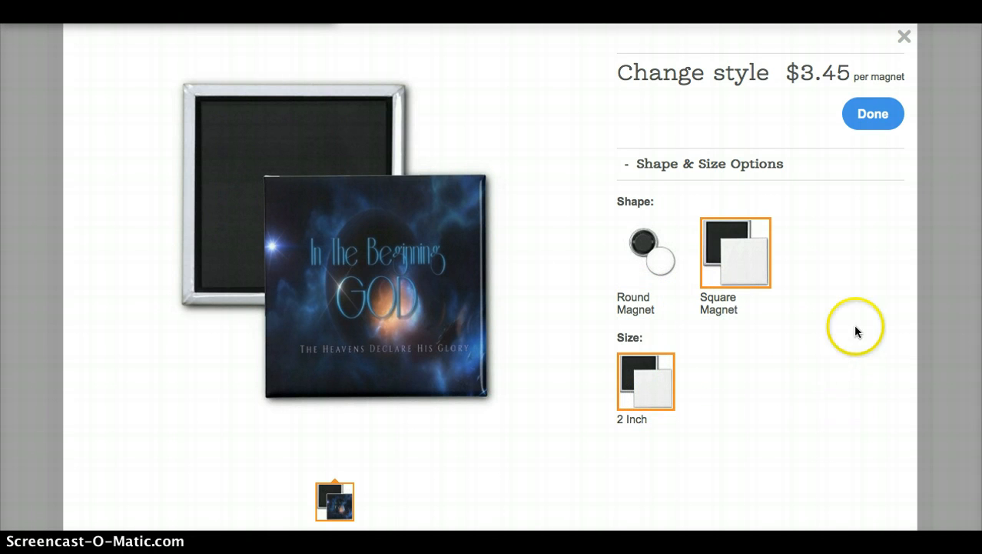
click(873, 114)
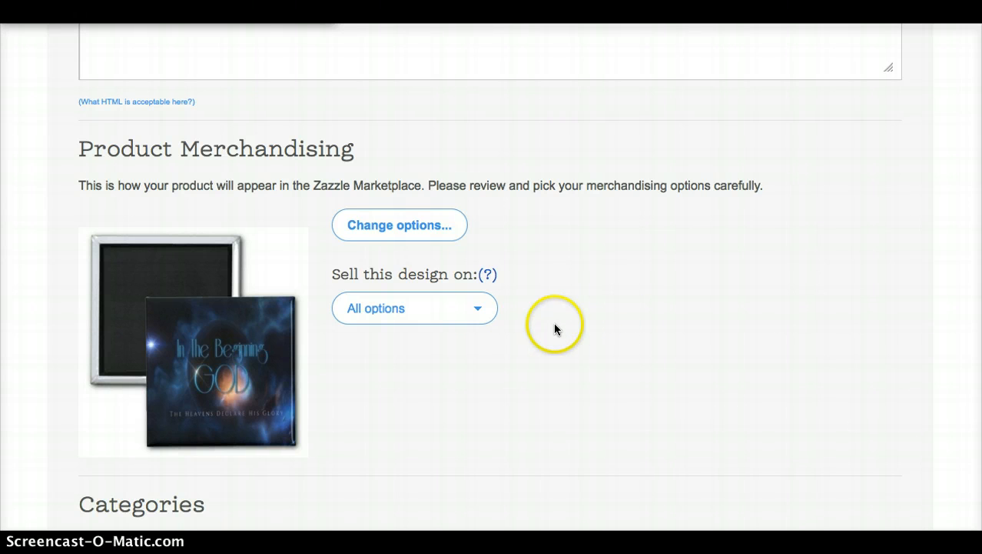
- Restrict the products this design is sold on to "Square only"
click(479, 312)
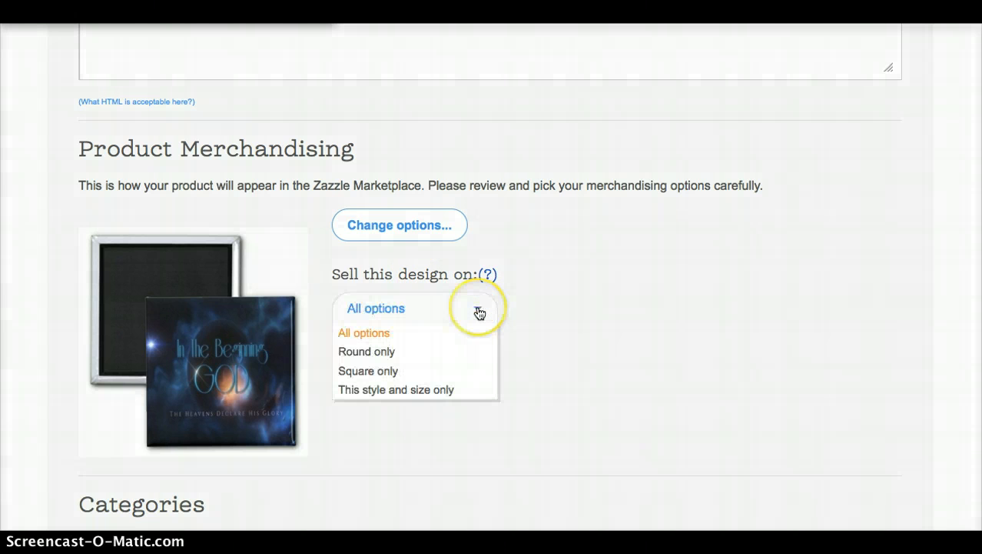
click(388, 352)
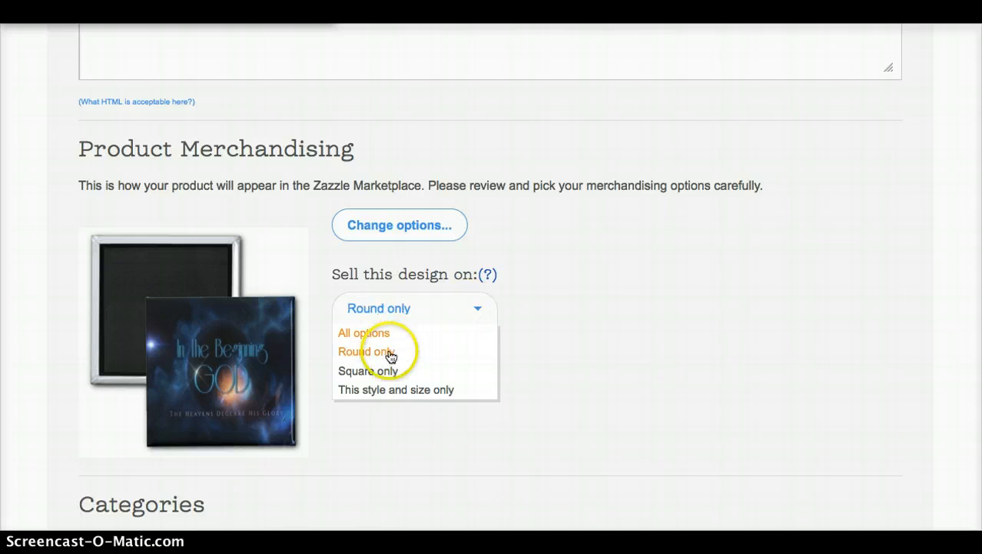
click(385, 371)
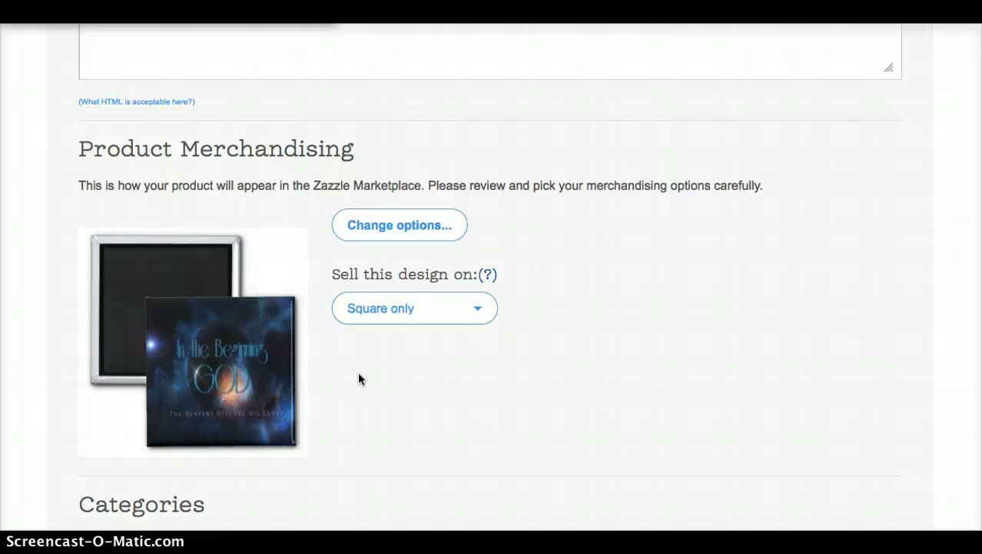
- Set the product's category to Digital Art under Art
scroll(358, 378, down, 3)
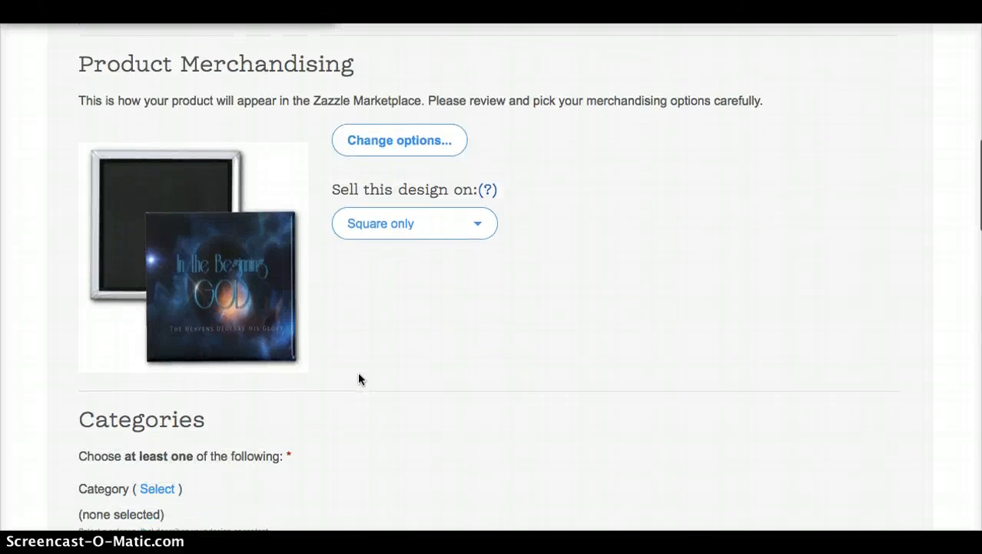
scroll(359, 378, down, 5)
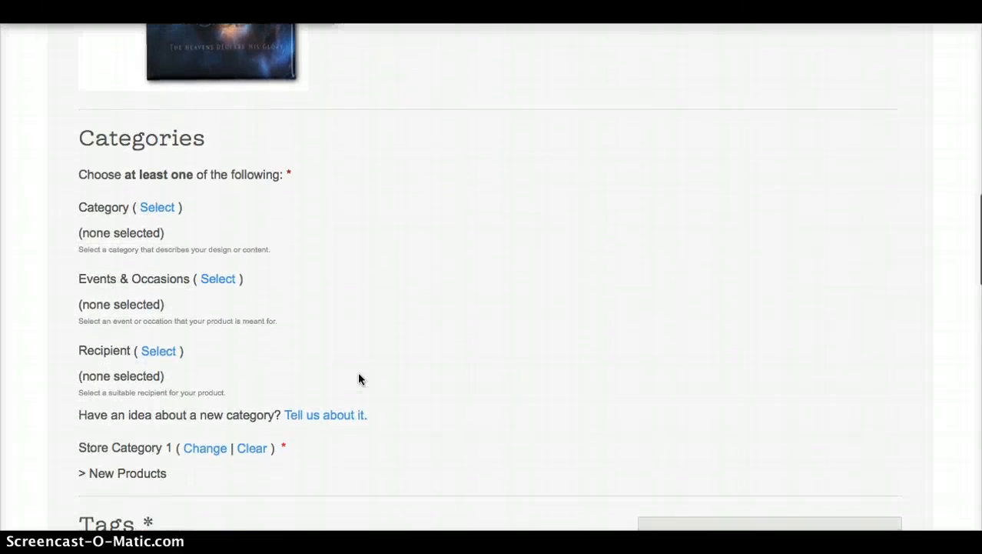
scroll(358, 379, down, 1)
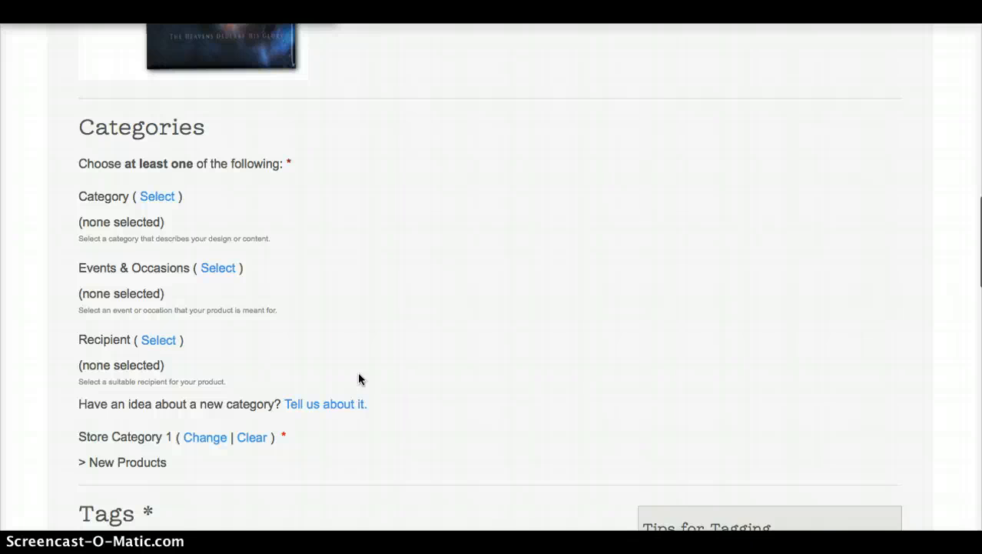
click(167, 204)
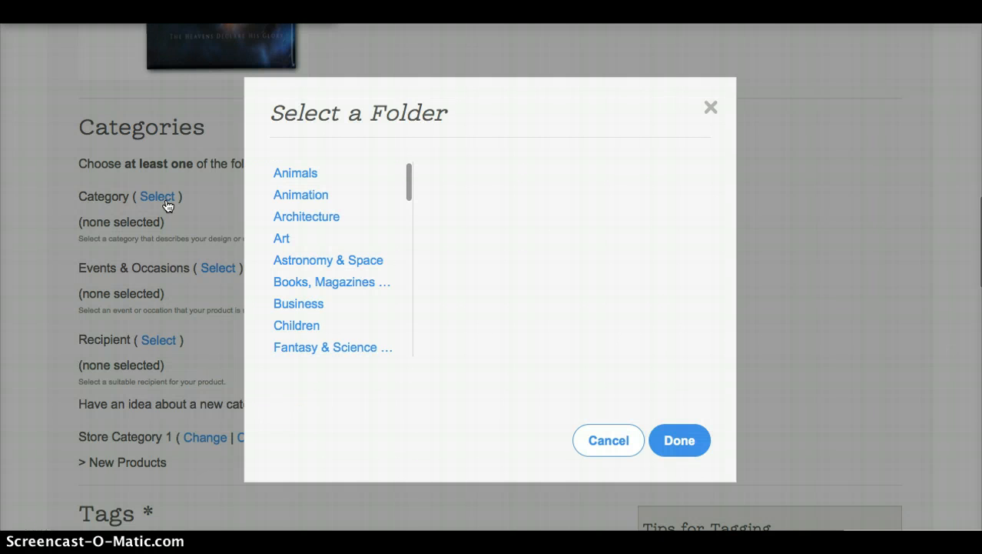
click(279, 242)
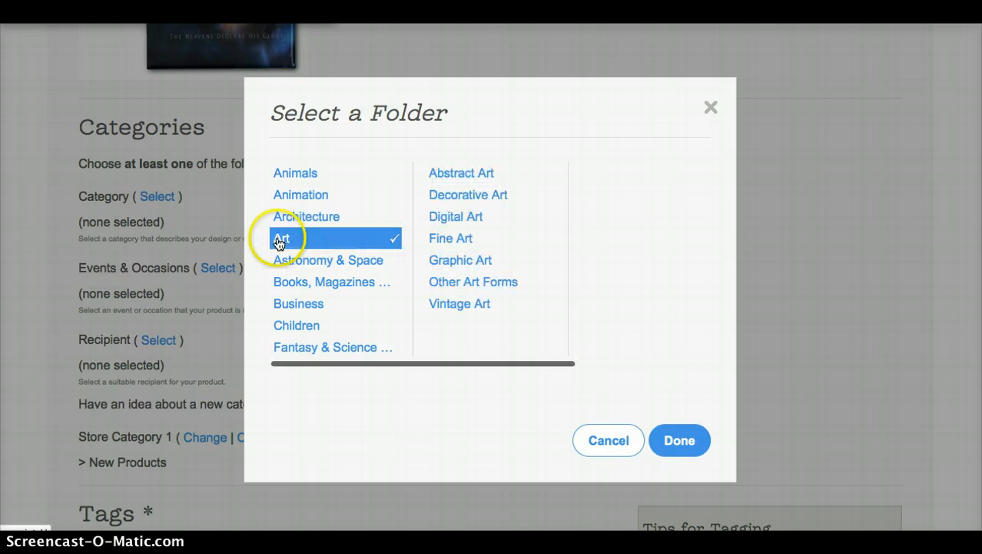
click(476, 222)
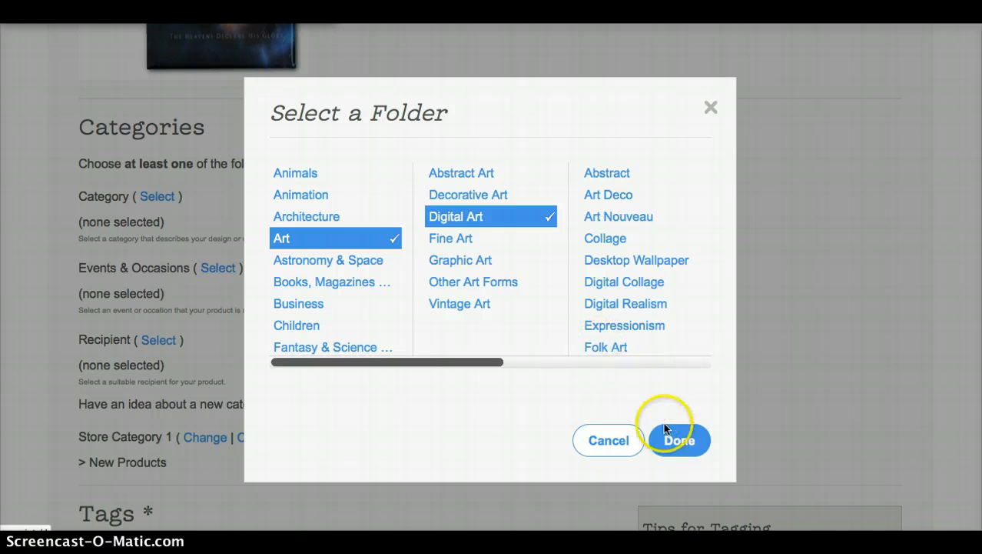
click(676, 450)
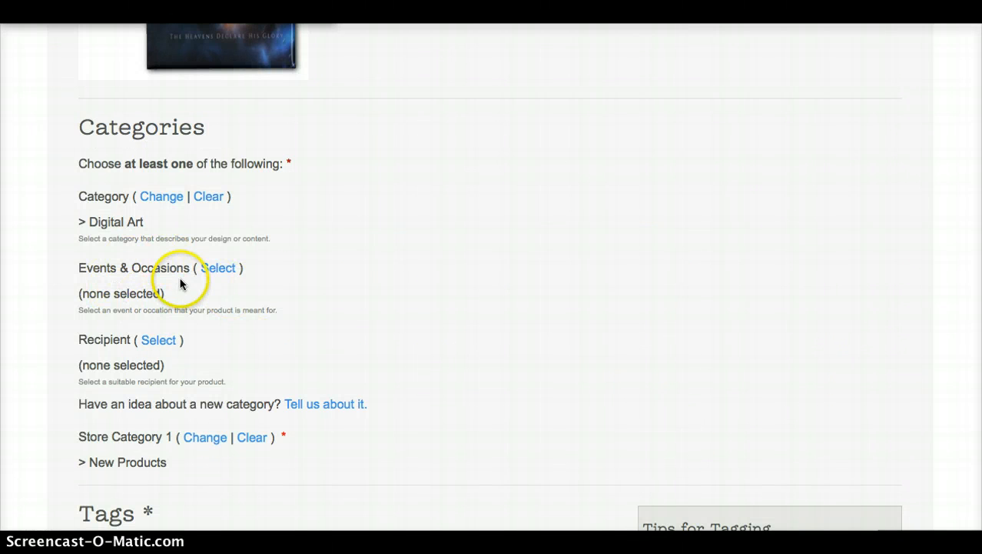
- Set the product's recipient to "For Anyone"
click(159, 340)
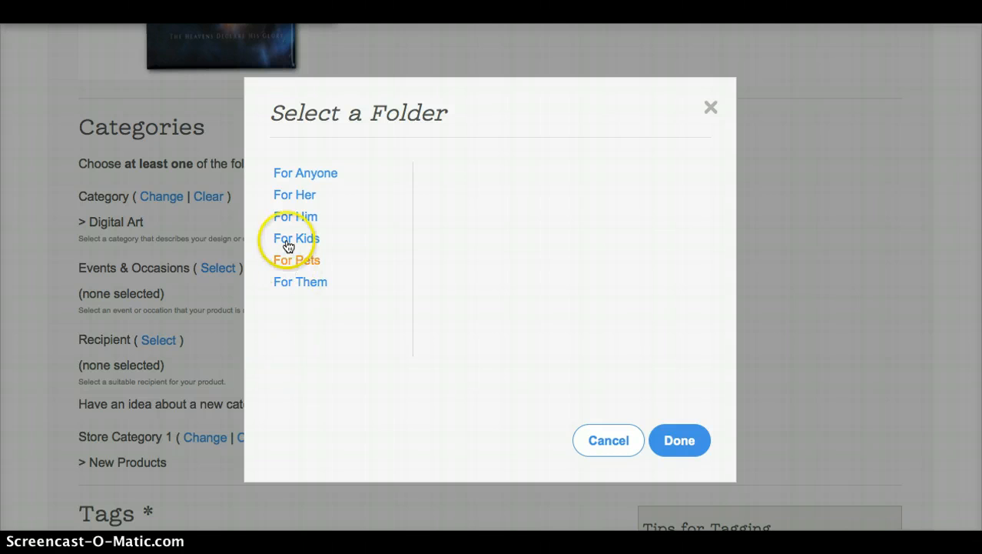
click(329, 179)
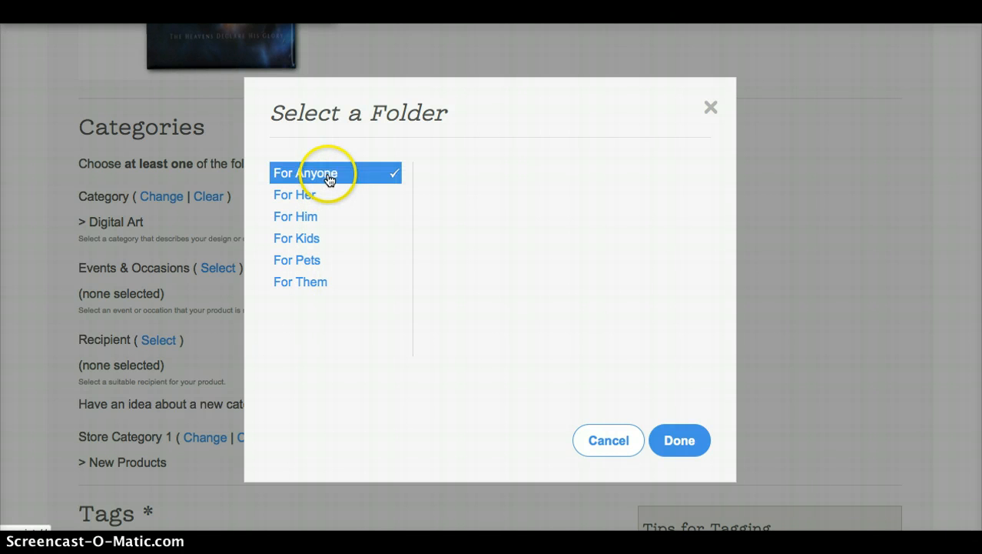
click(703, 440)
- Add the tag "Magnet" to the product
scroll(538, 330, down, 1)
scroll(537, 331, down, 5)
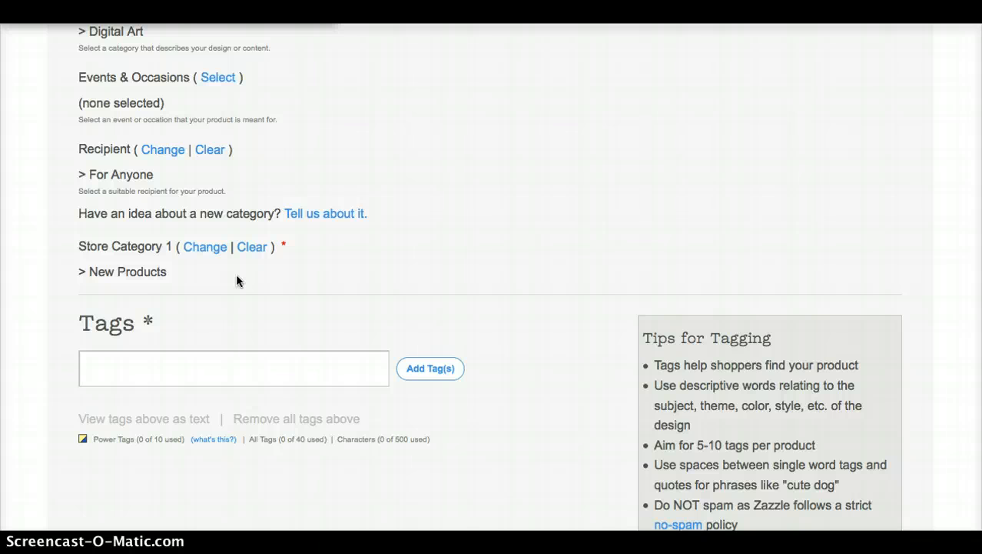
scroll(229, 296, down, 1)
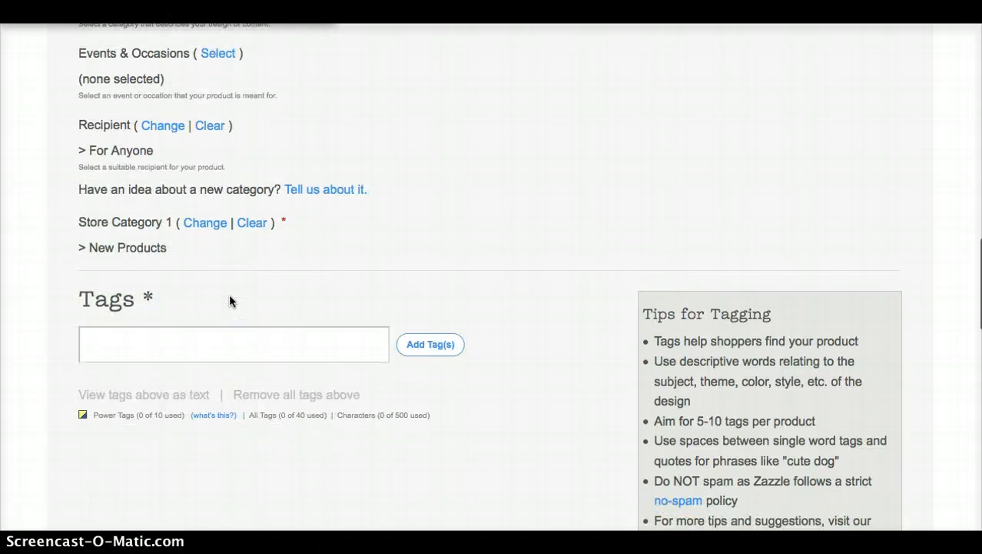
click(98, 351)
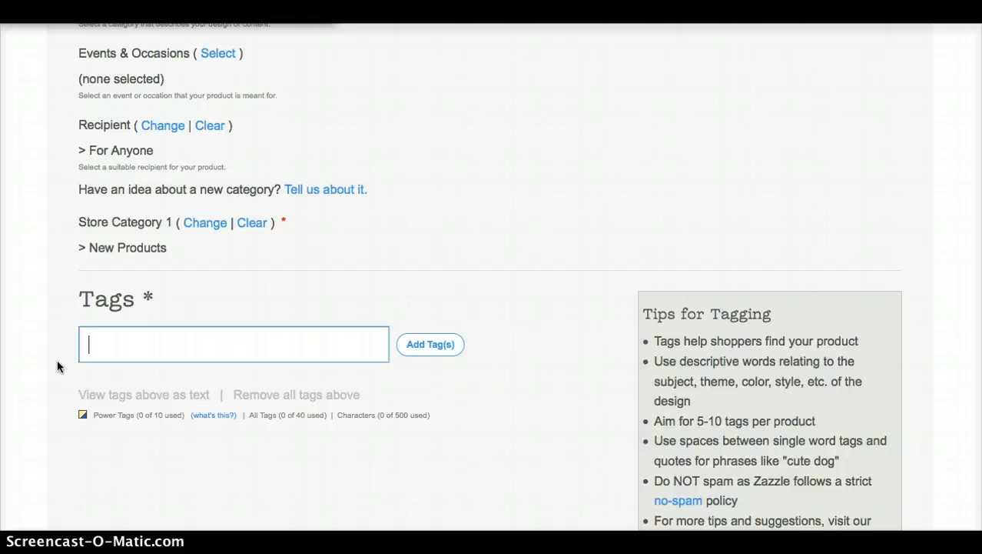
click(79, 352)
text(Magnet)
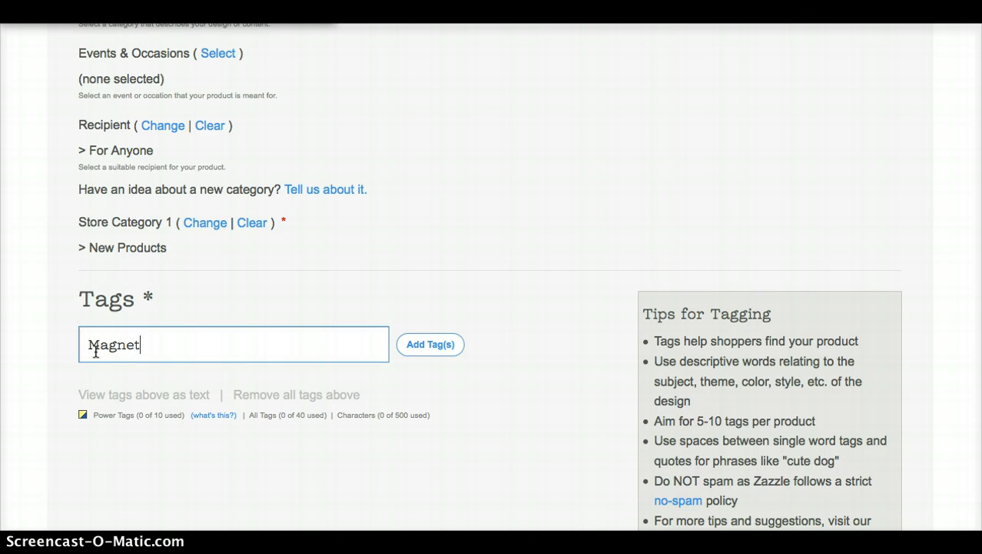
click(428, 350)
- Add the phrase "Refrigerator magnet", enclosed in quotation marks, as a second product tag
click(206, 346)
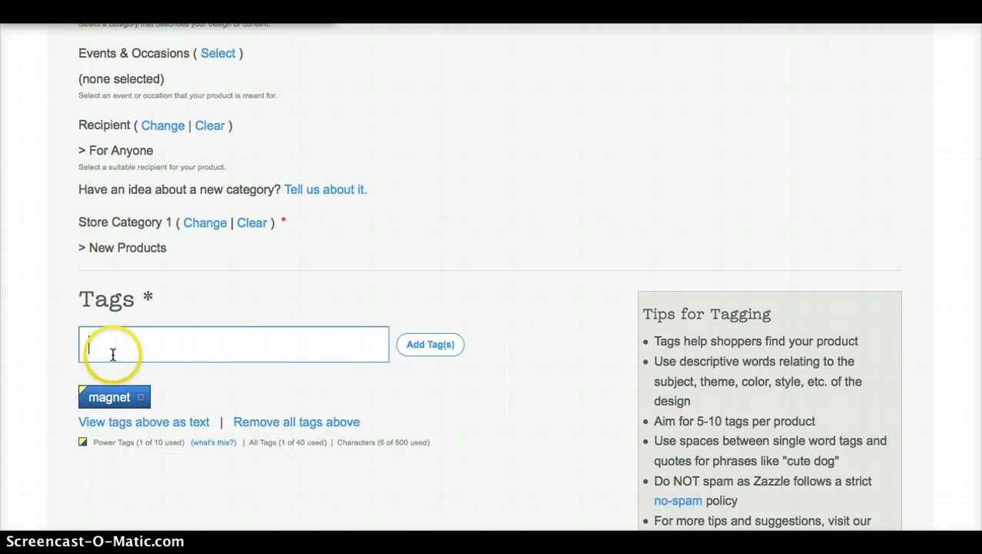
text(Re)
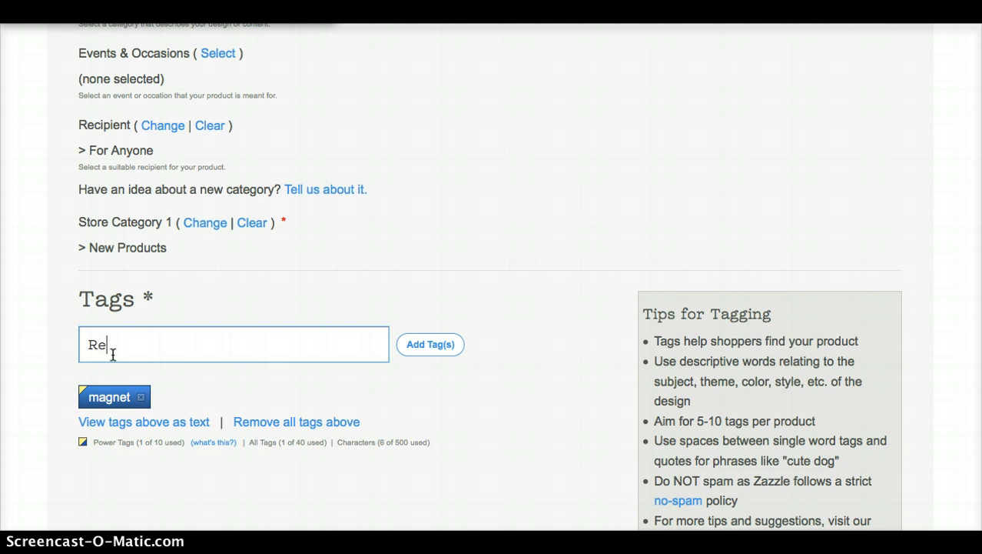
text(frigerator mag)
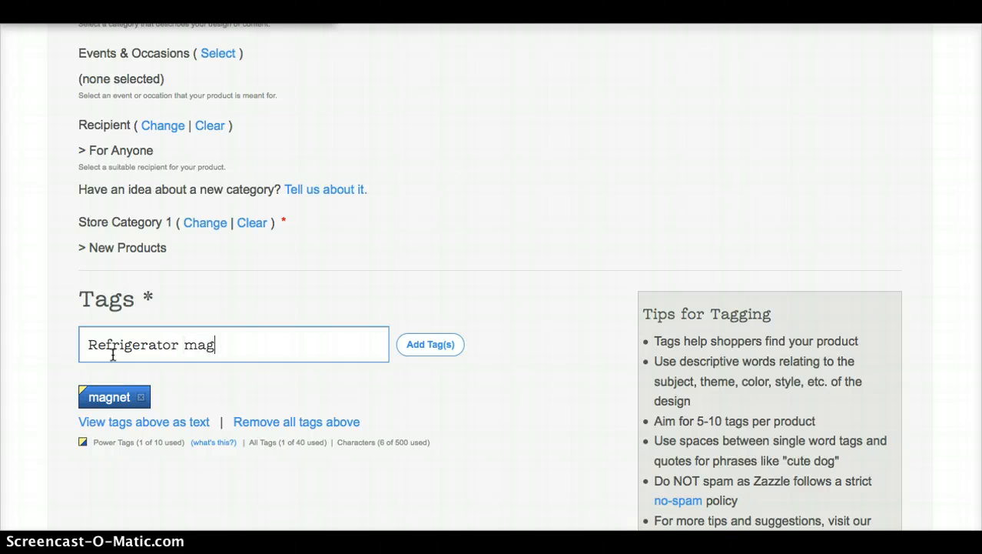
text(net")
click(88, 346)
text(")
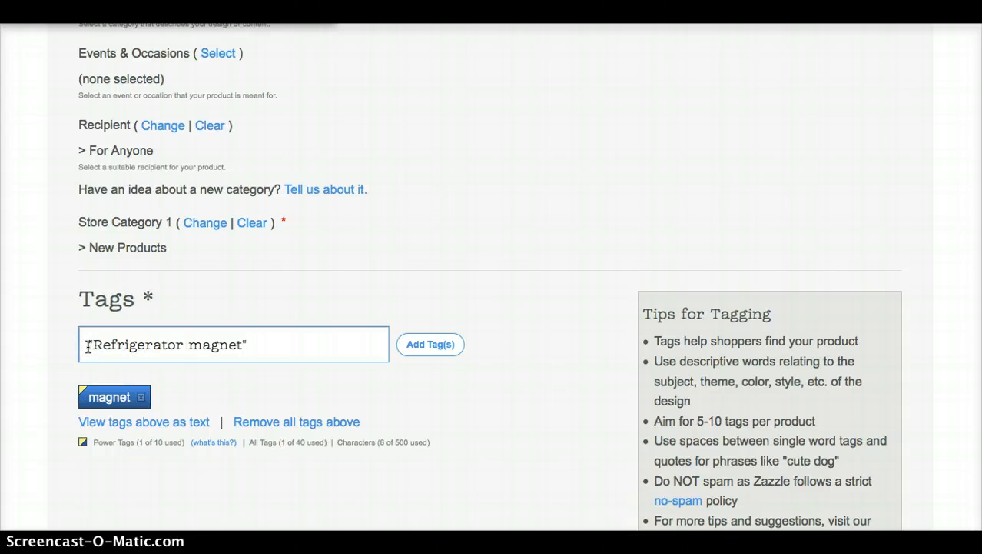
click(430, 347)
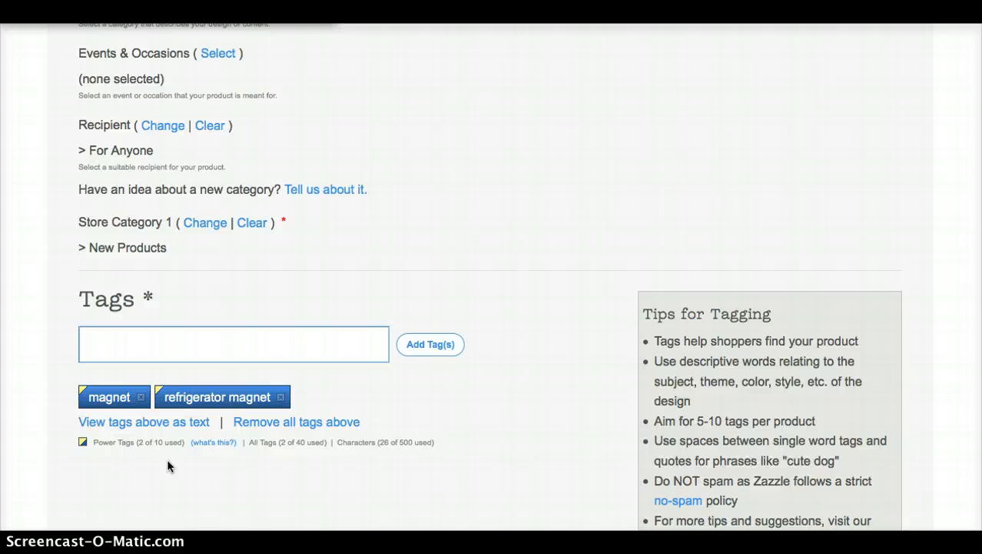
- Set the suitable audience to G and the product visibility to Hidden (only you can see it)
scroll(167, 465, down, 2)
scroll(168, 463, down, 5)
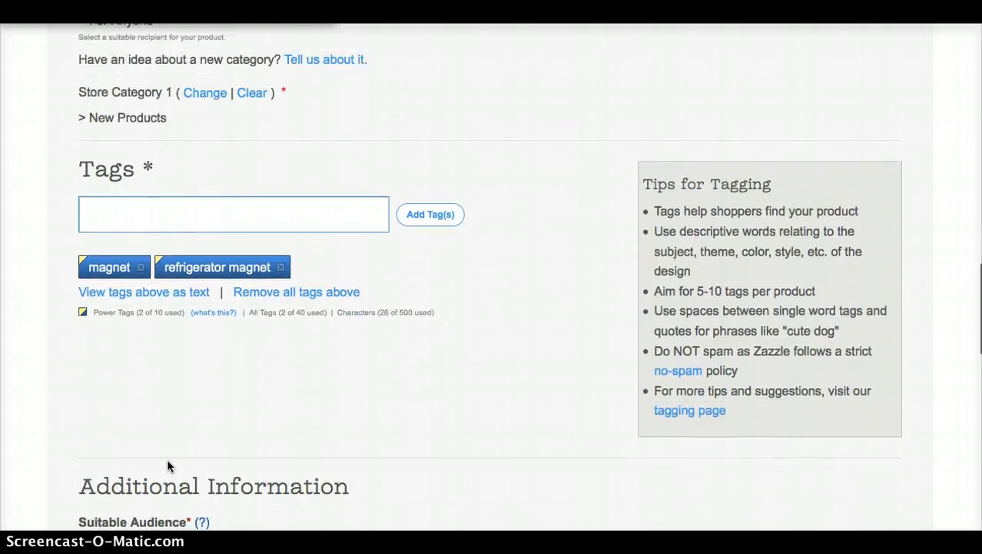
scroll(45, 385, down, 8)
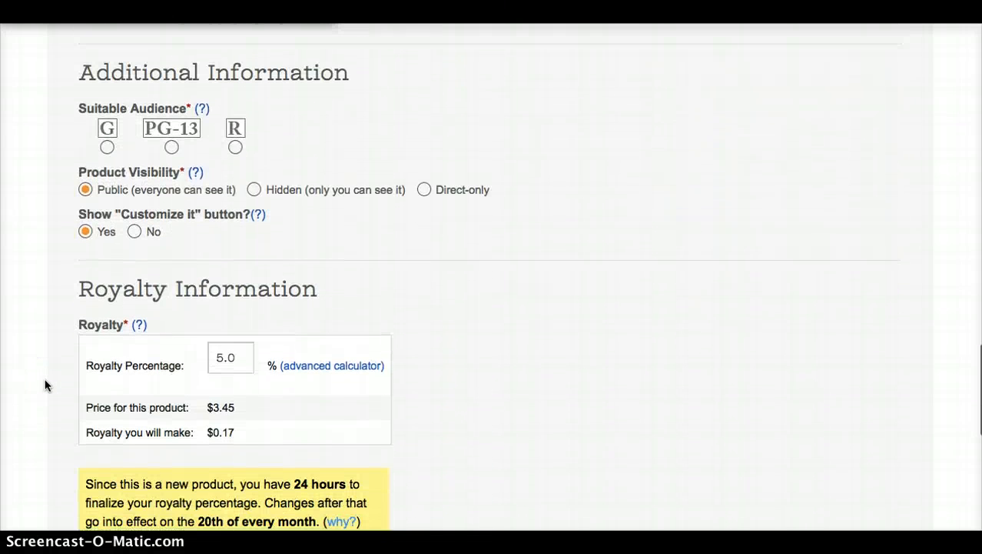
click(109, 151)
click(254, 190)
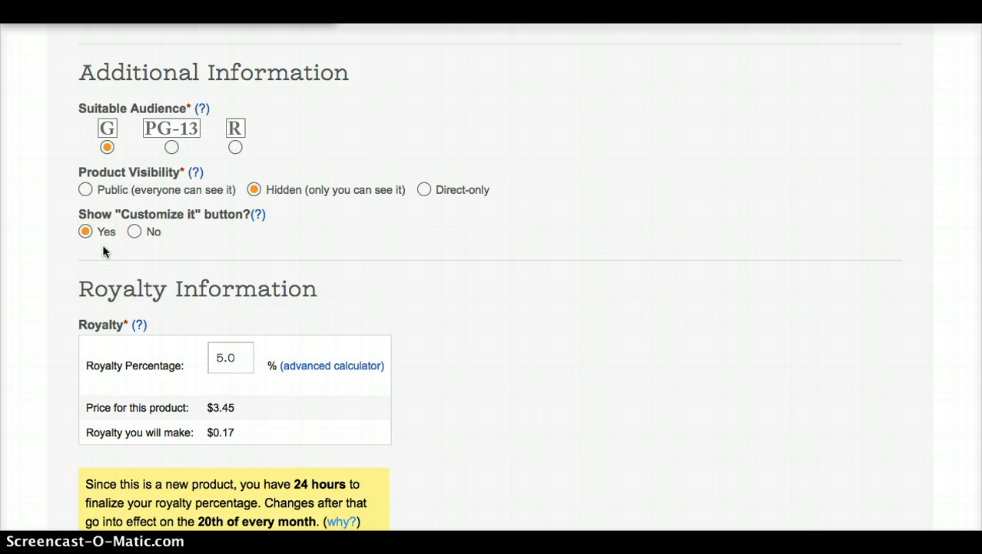
- Open the help for the "Customize it" button option and read what product customization allows buyers to do
click(258, 215)
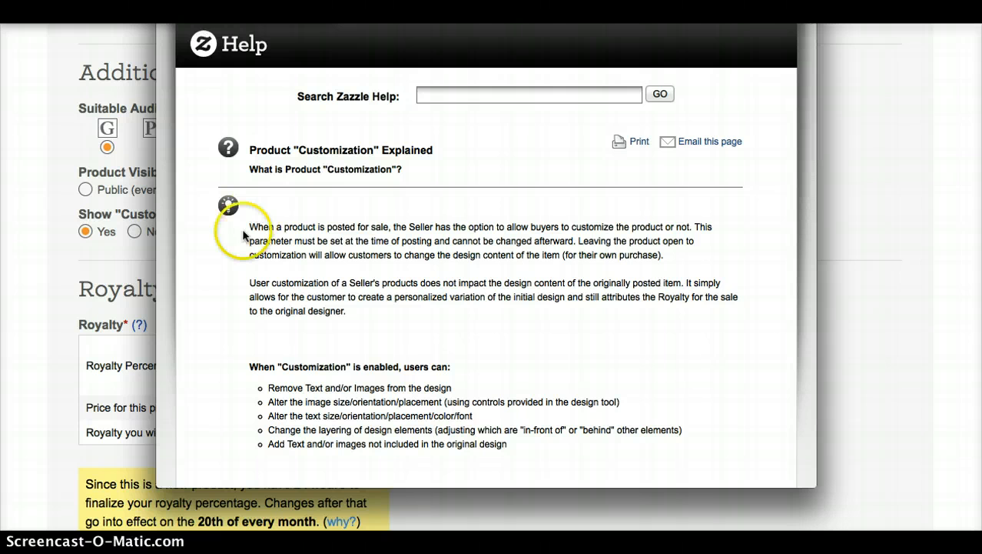
scroll(232, 268, down, 1)
scroll(232, 267, down, 3)
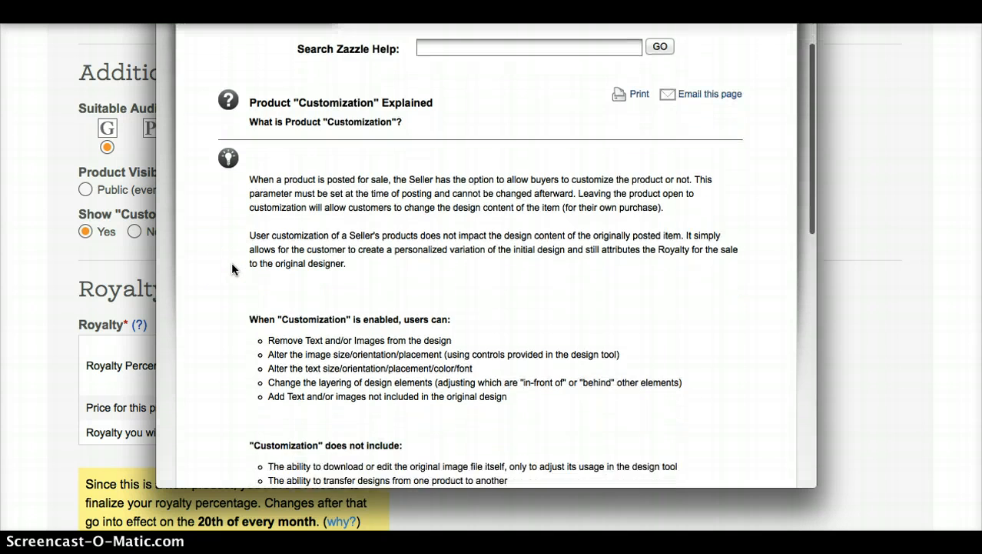
scroll(232, 267, up, 3)
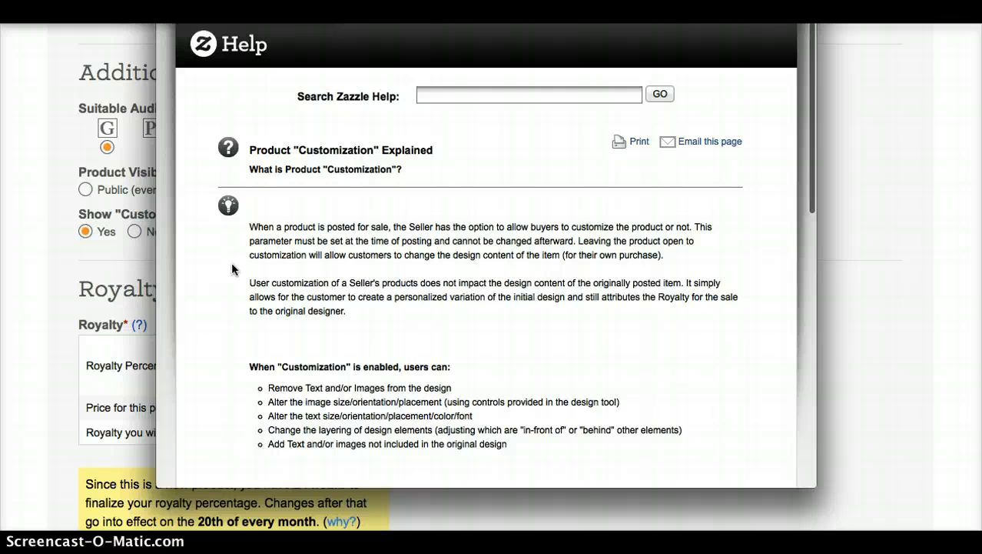
- Leave the customization help and turn off the "Customize it" button for the product by choosing No
click(47, 314)
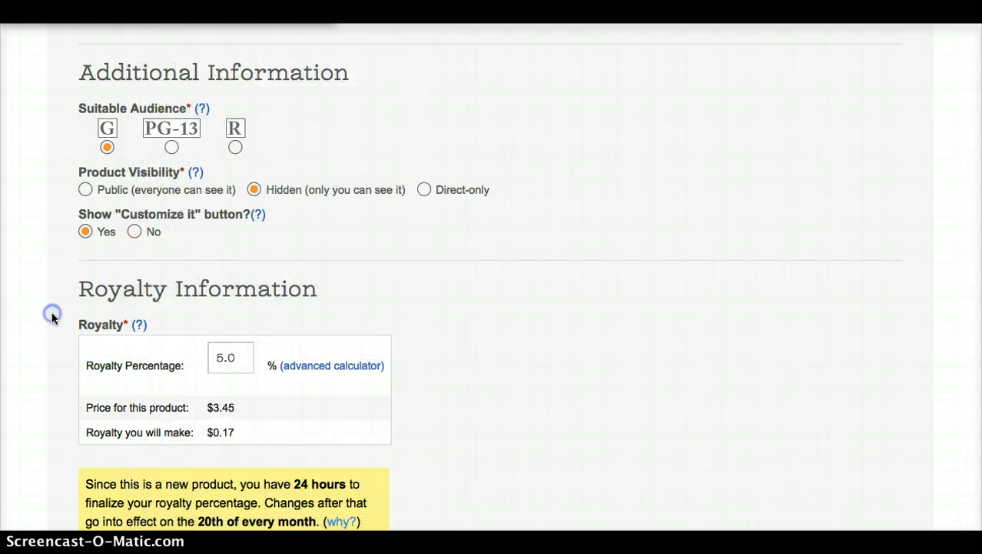
click(132, 231)
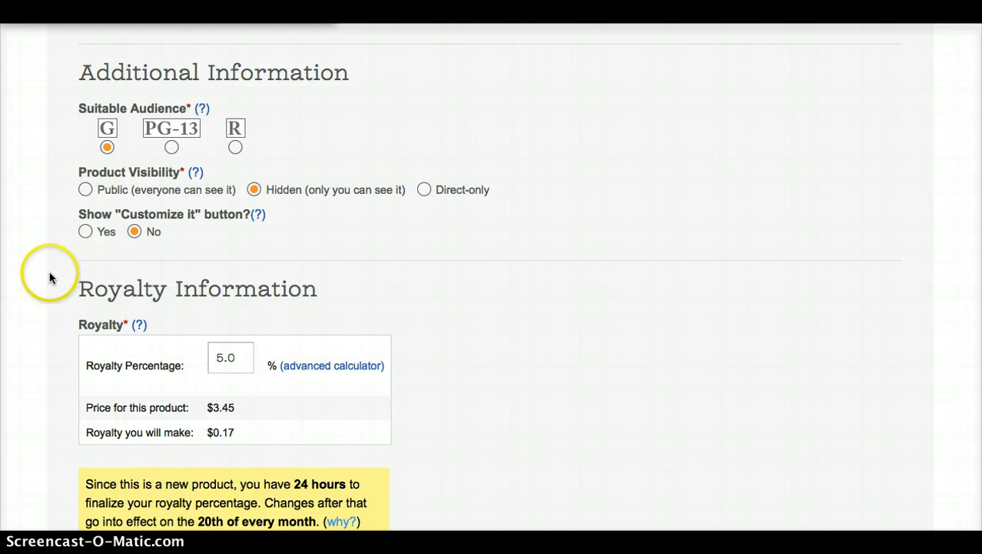
scroll(43, 285, down, 5)
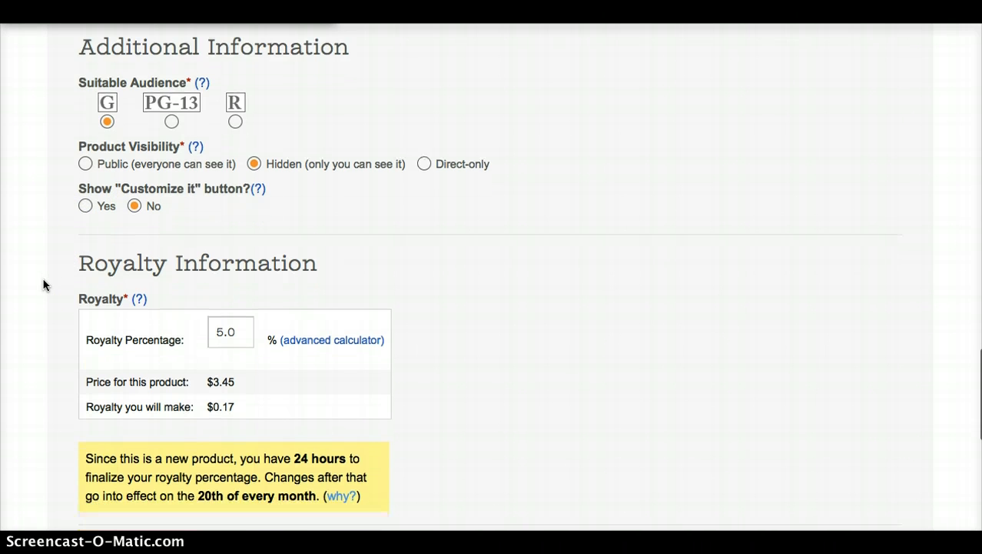
click(121, 197)
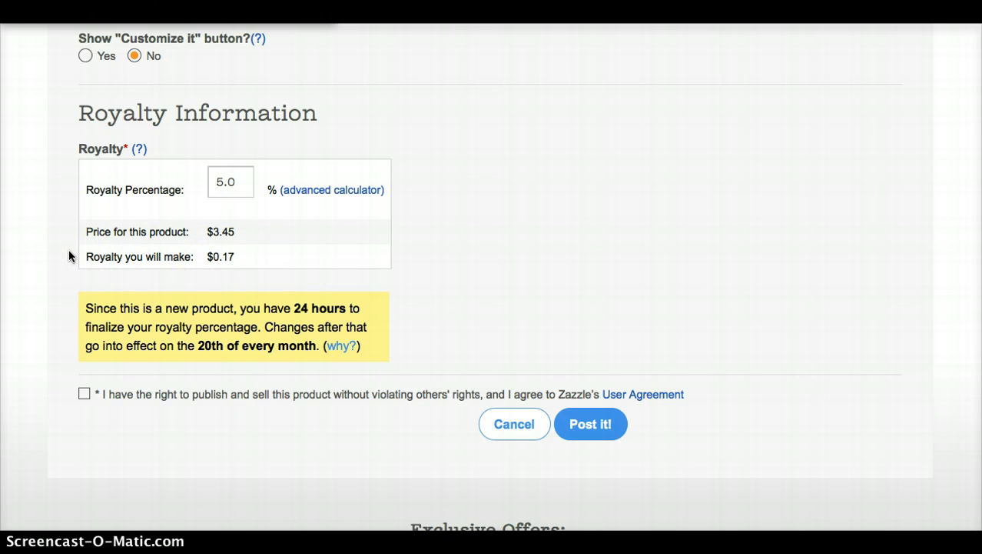
- Set the product's royalty percentage to 25 and apply it so the price and royalty amounts are recalculated
double_click(223, 183)
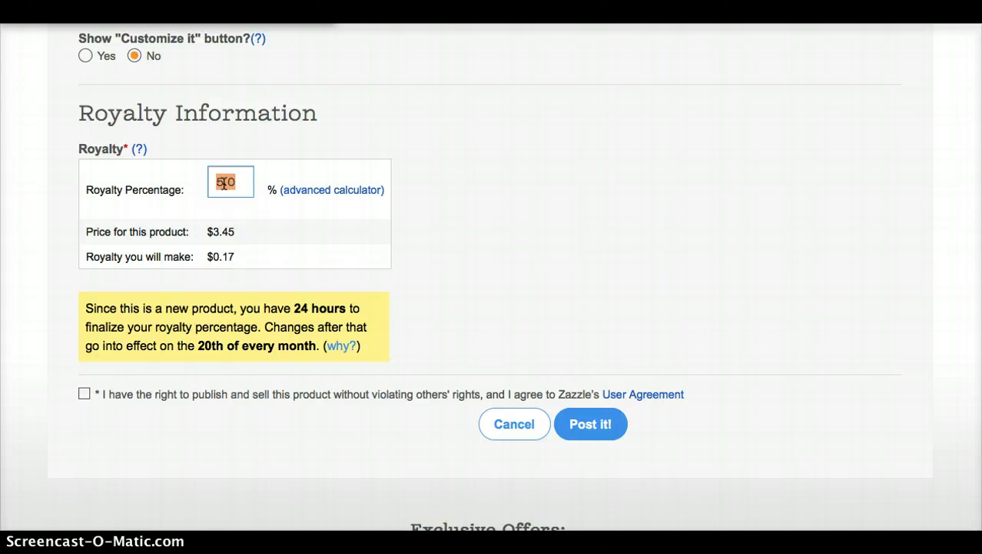
text(25)
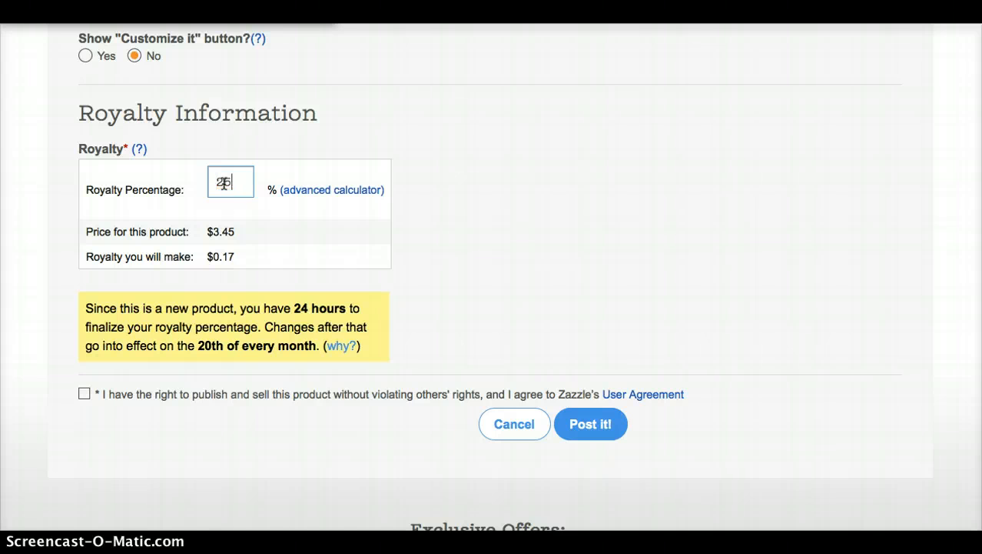
click(64, 247)
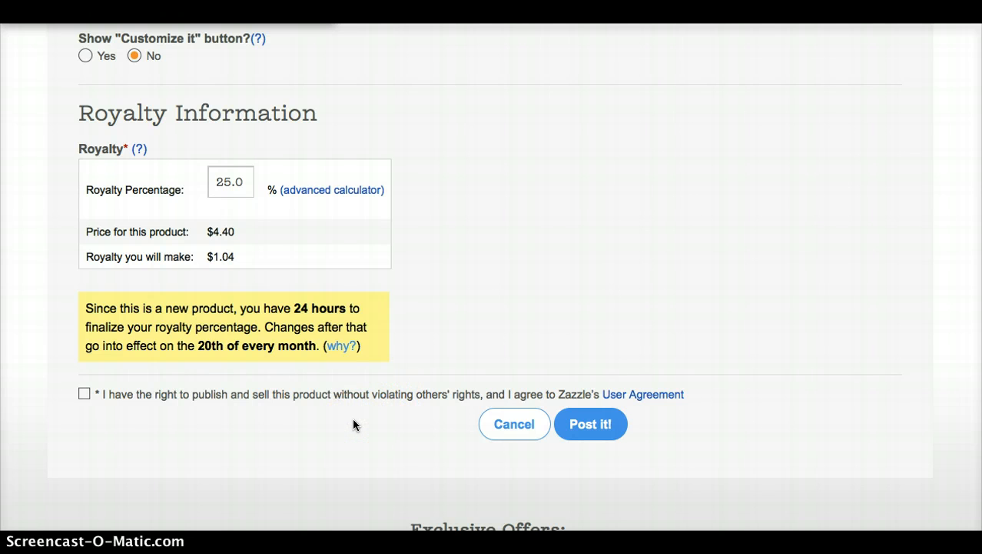
- Agree to the publishing rights statement and User Agreement, then post the magnet for sale and accept the search-results notice
click(85, 394)
scroll(360, 417, down, 1)
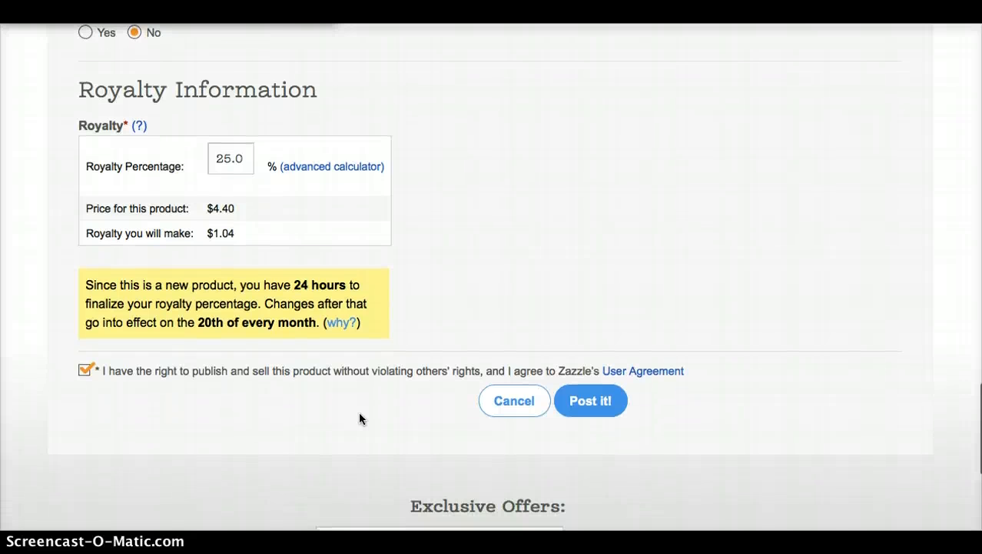
click(589, 408)
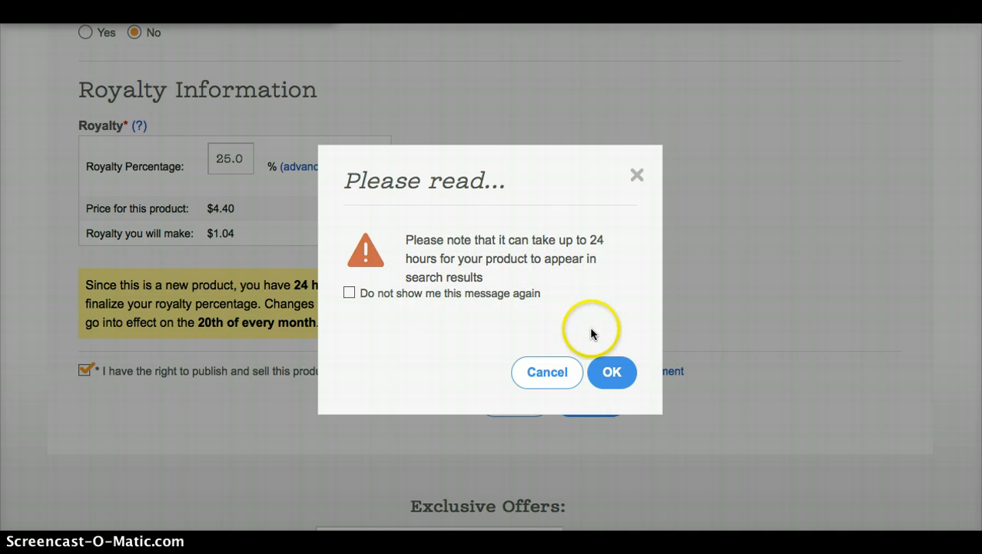
click(612, 374)
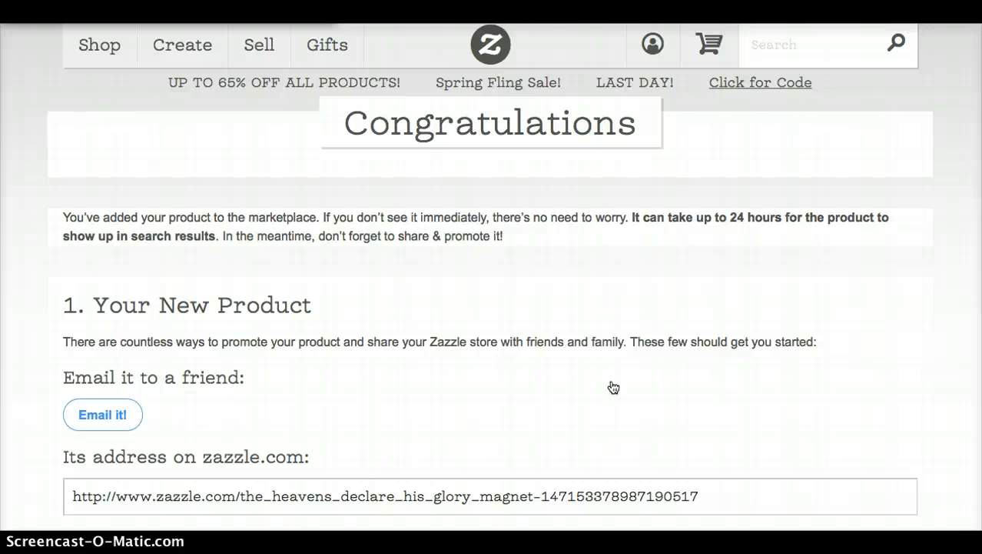
- Review the confirmation page's options for sharing the new product, embedding the Flash panel and promoting or customizing the store
scroll(612, 386, down, 1)
scroll(612, 384, down, 4)
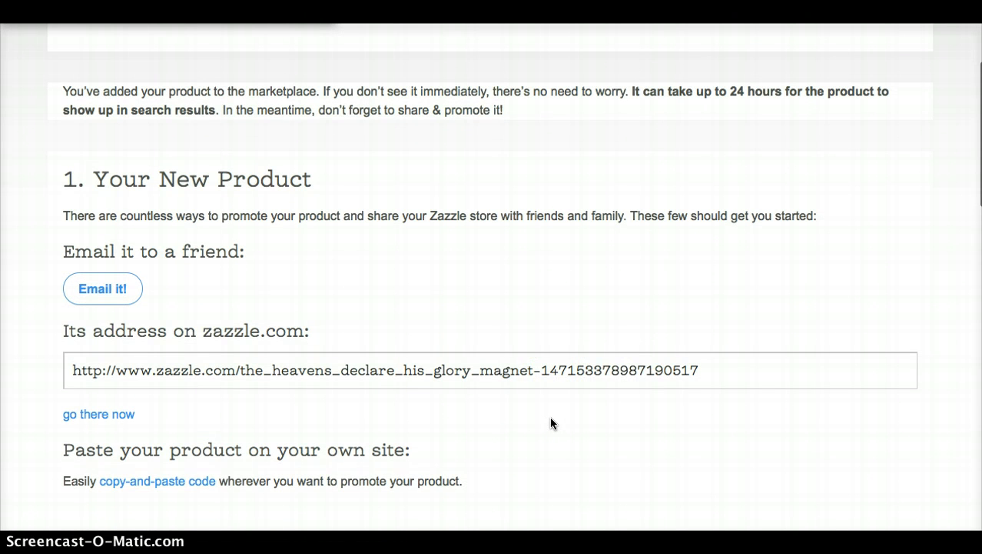
scroll(550, 419, down, 3)
scroll(549, 416, down, 6)
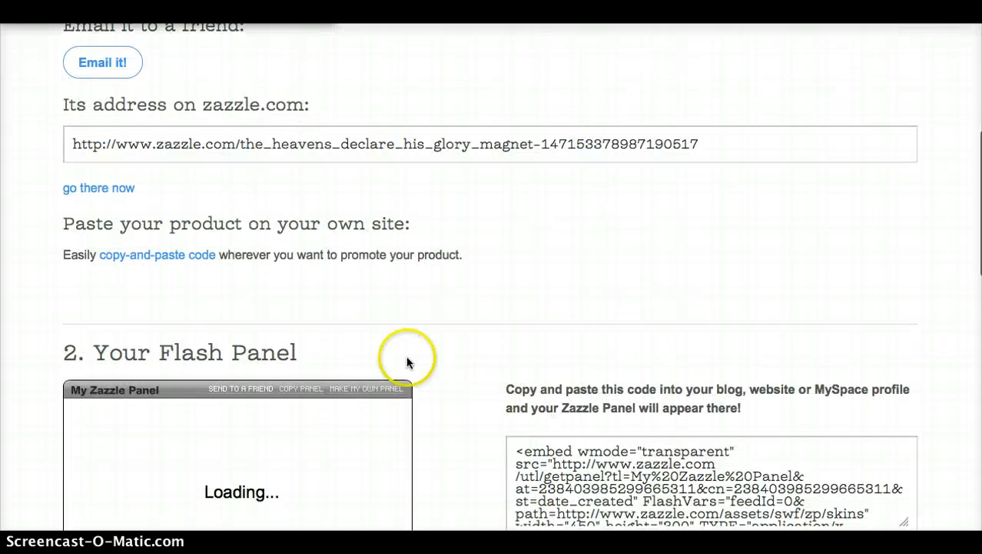
click(196, 265)
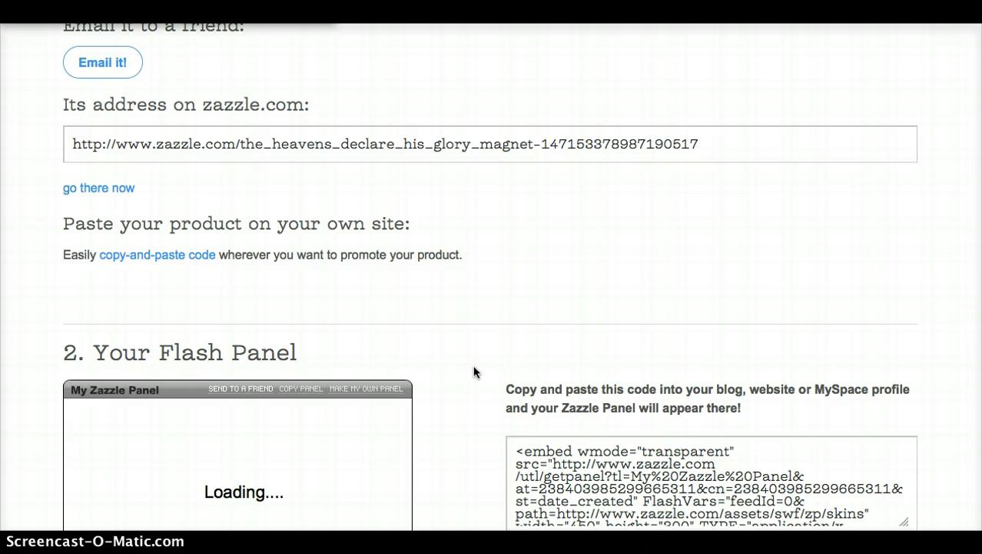
scroll(474, 371, down, 9)
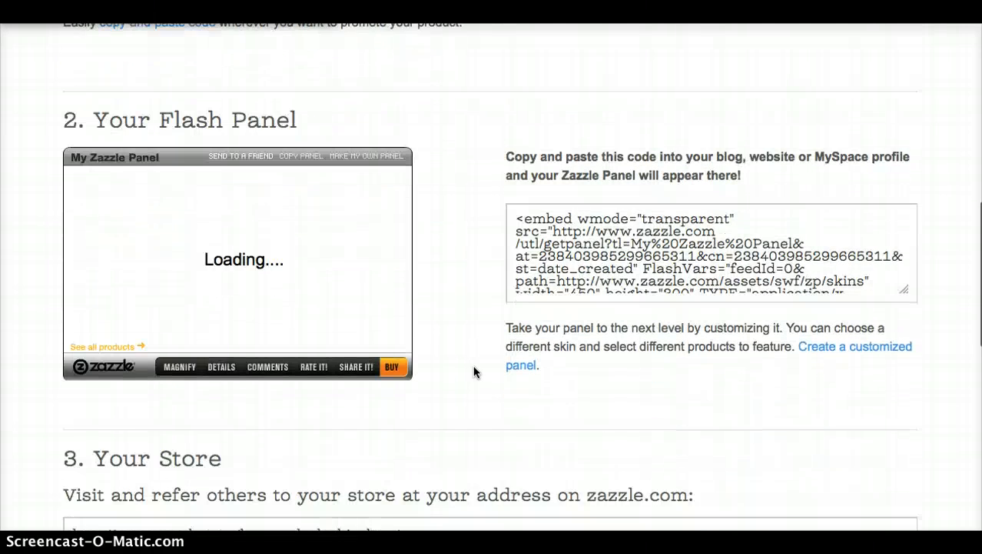
click(476, 326)
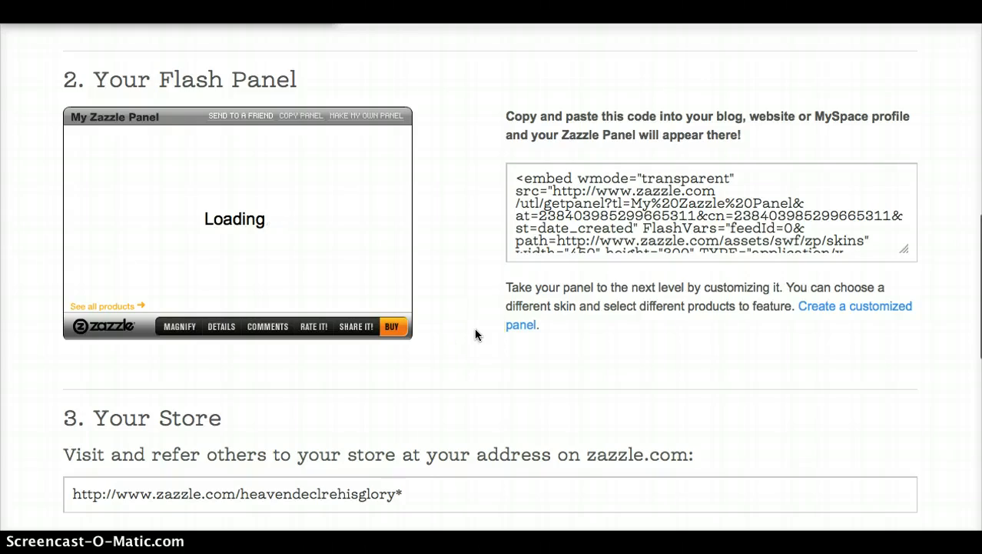
scroll(476, 334, down, 10)
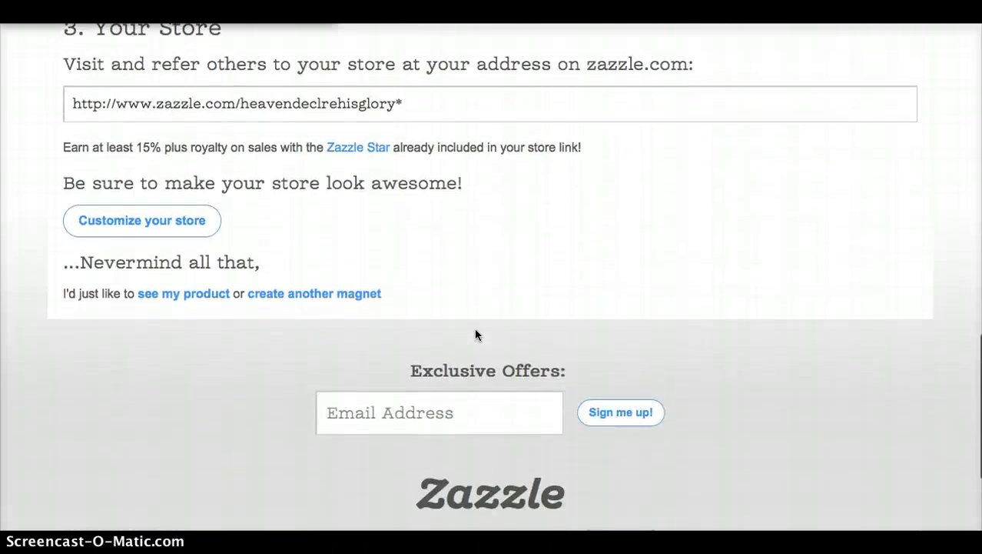
scroll(475, 334, up, 12)
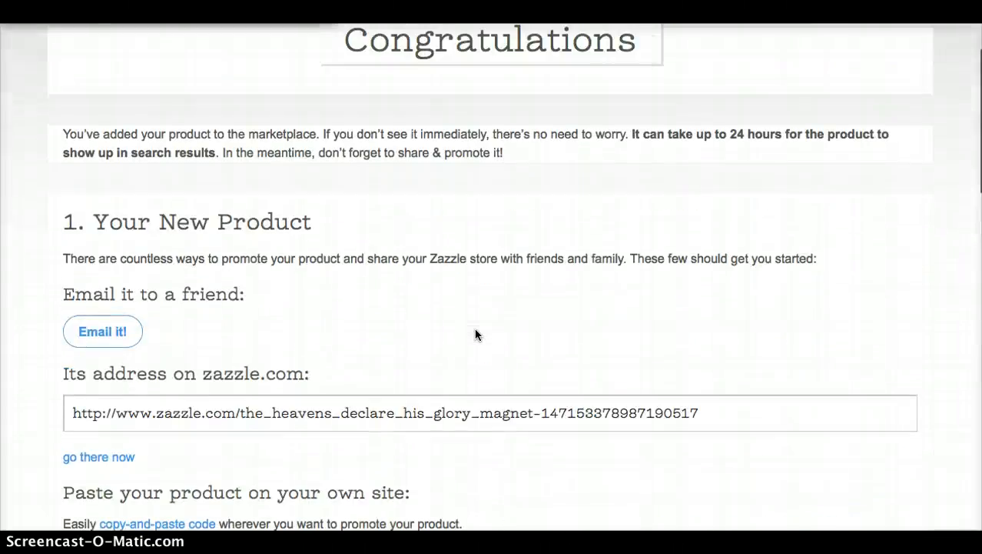
scroll(475, 335, up, 2)
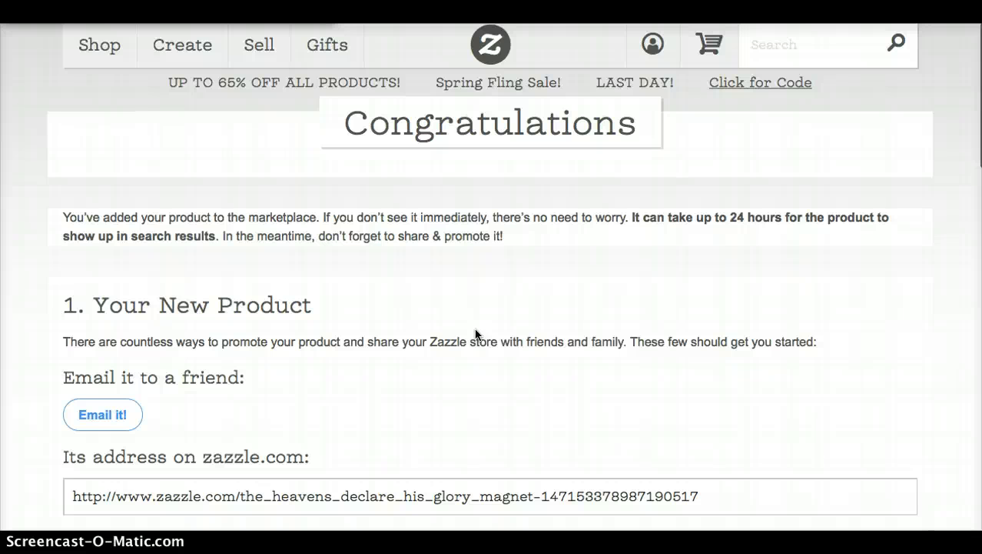